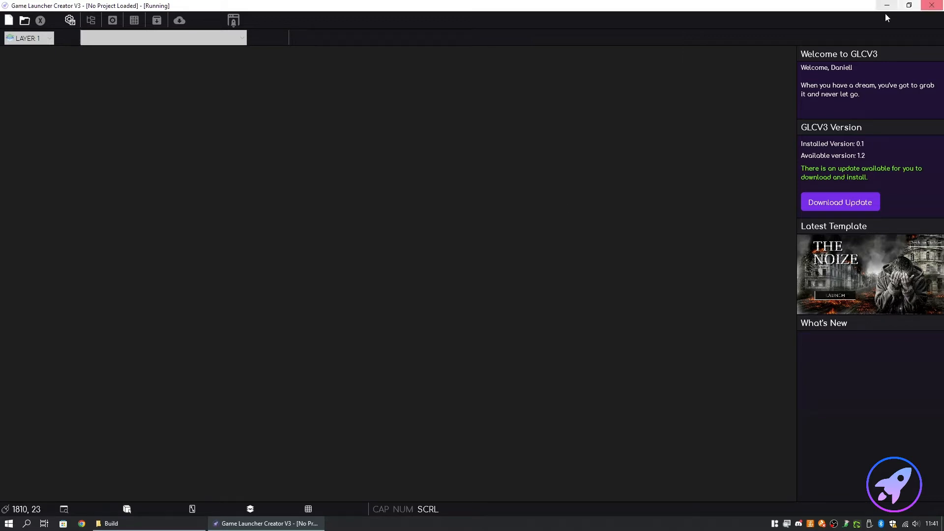
Try the program window at a smaller size by moving and resizing it, and maximize it again.
left_click(909, 6)
left_click_drag(457, 74, 362, 43)
left_click_drag(698, 422, 923, 501)
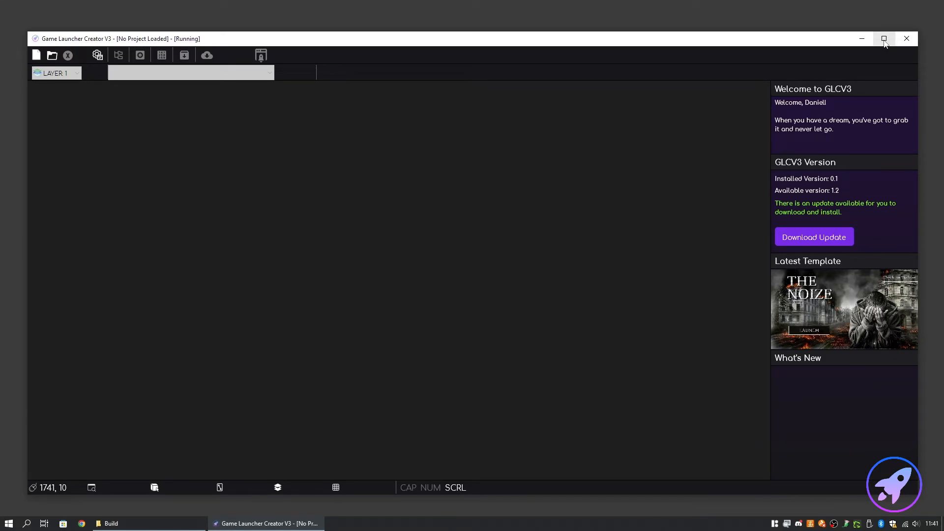
left_click(887, 38)
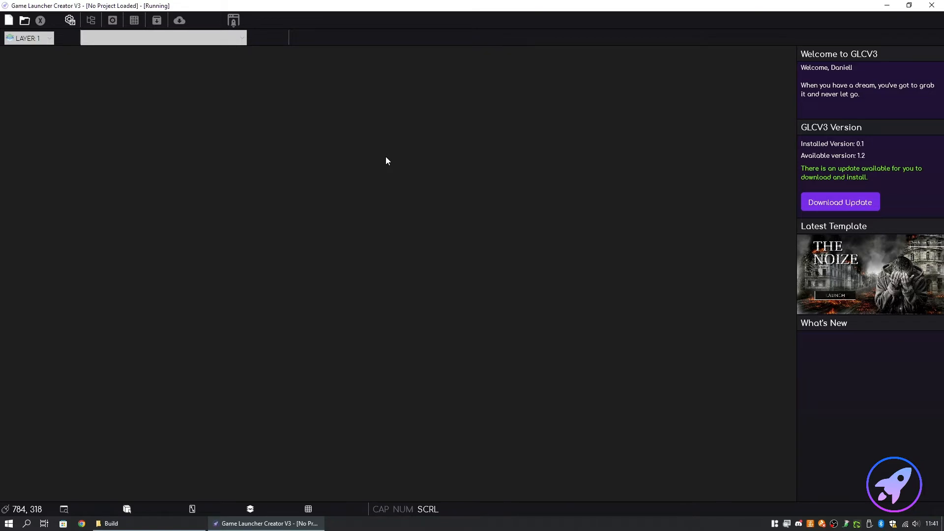
Start downloading the available program update and cancel the download.
mouse_move(874, 293)
left_click(859, 202)
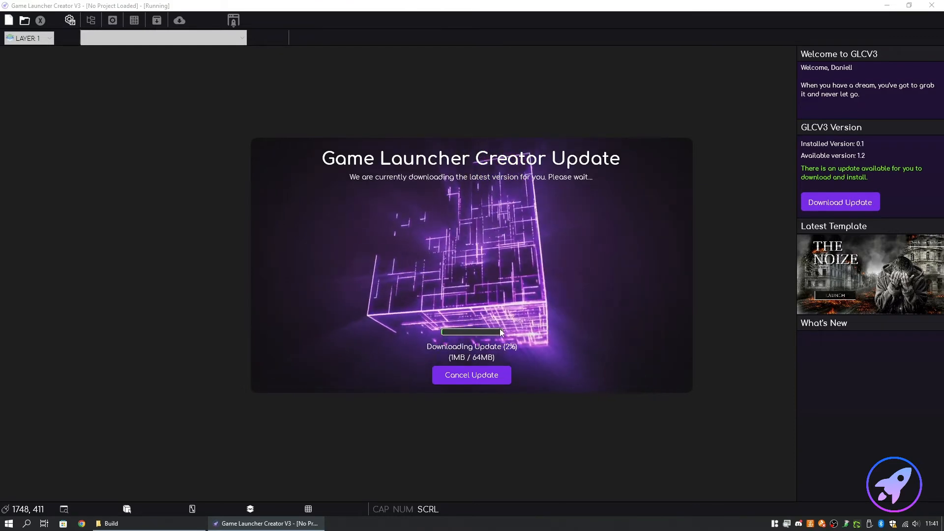
left_click(487, 375)
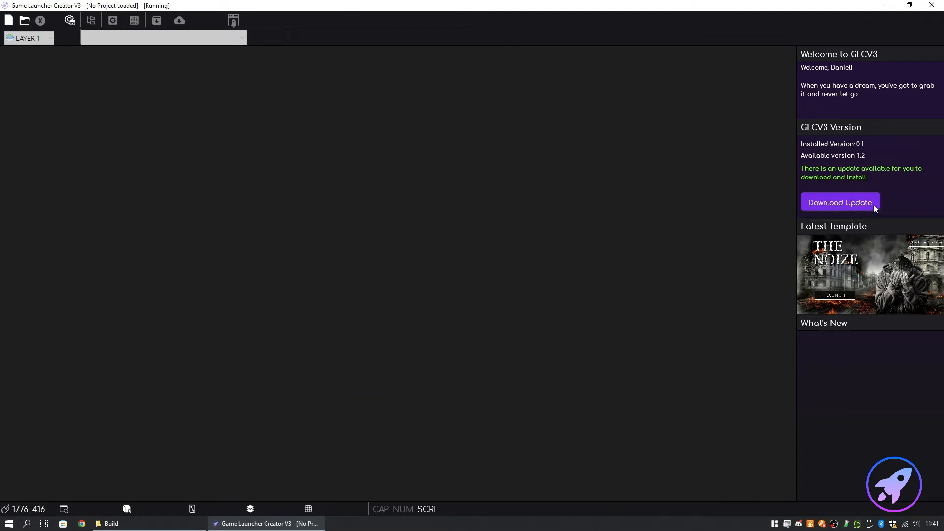
Start a new project with the window title Video Launcher and fill in the author's name.
mouse_move(867, 268)
left_click(8, 22)
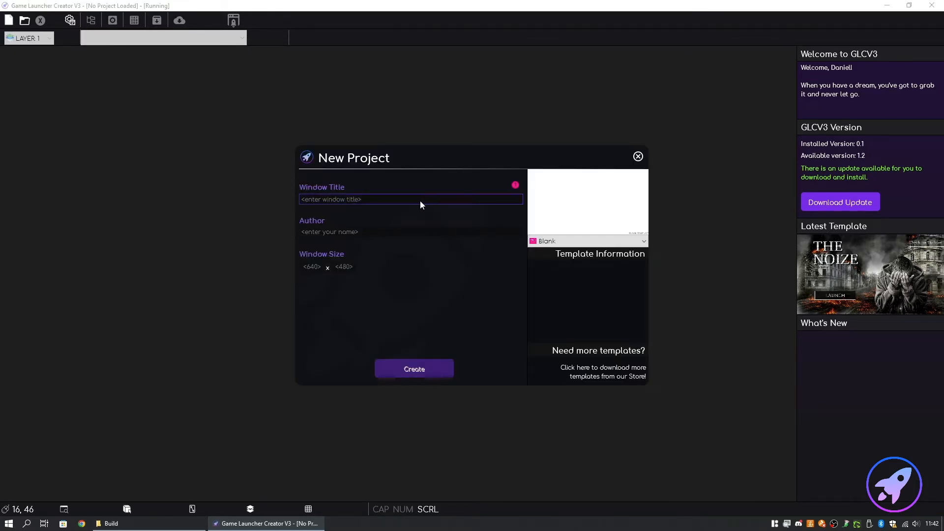
left_click(369, 199)
type("Video Launcher")
key("Tab")
type("Danny JKay")
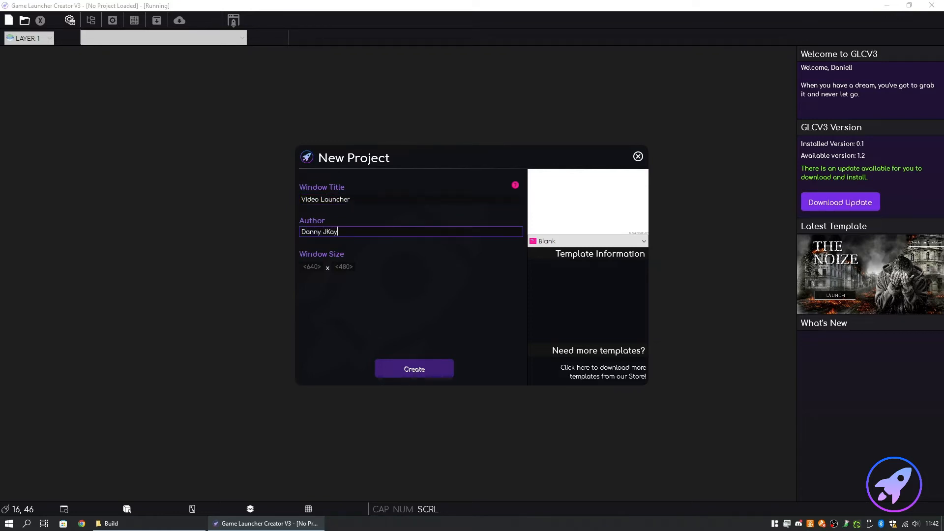
key("BackSpace")
Set the window size to 1280 x 720 and create the project from the Blank template.
key("Tab")
type("1280")
key("Tab")
type("720")
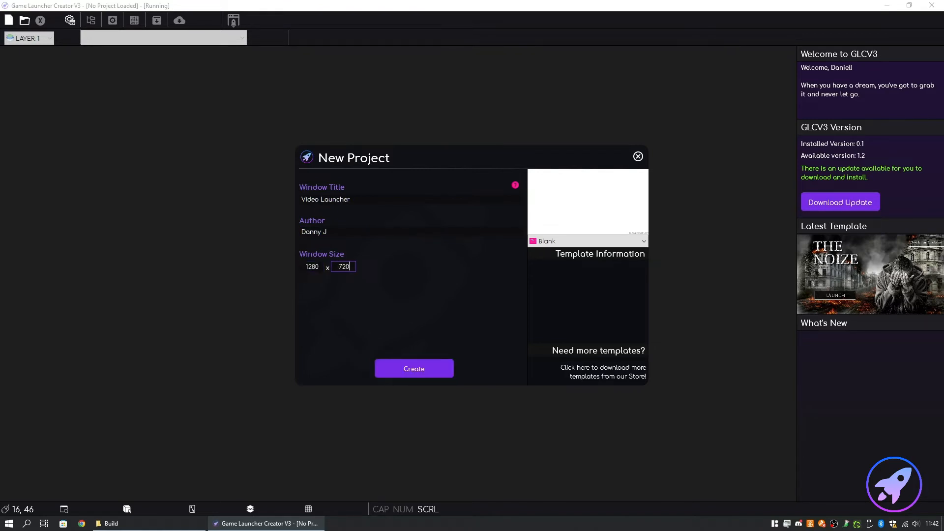
left_click(580, 242)
left_click(579, 249)
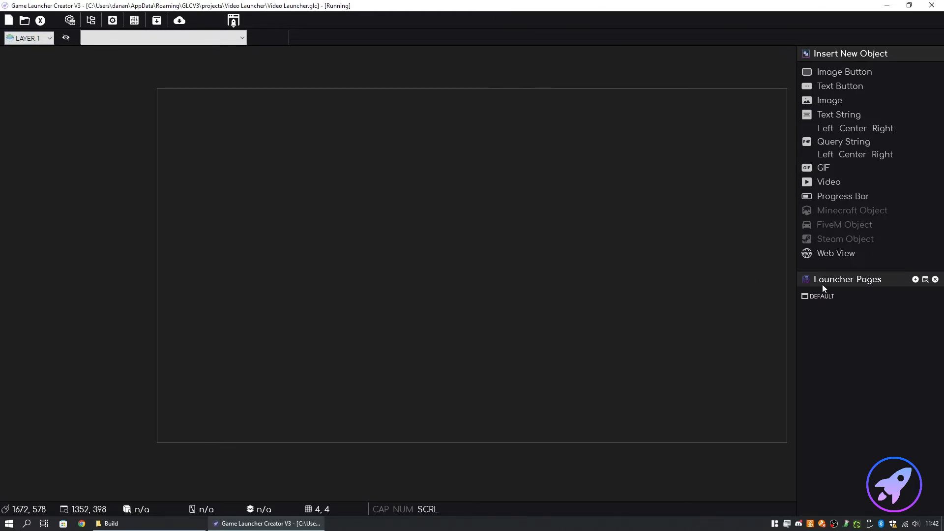
Open the settings of the DEFAULT page and examine its name and background type options, leaving the background on Color.
left_click(828, 297)
left_click(833, 298)
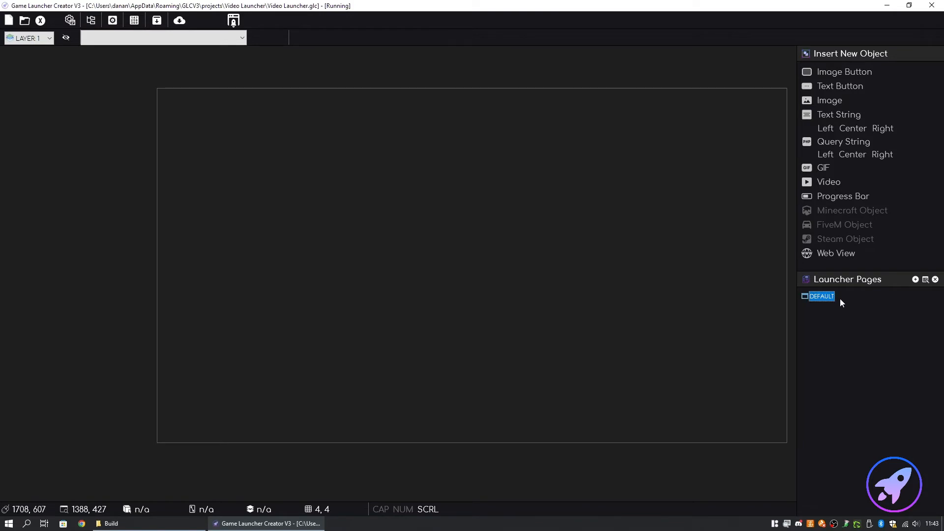
left_click(925, 280)
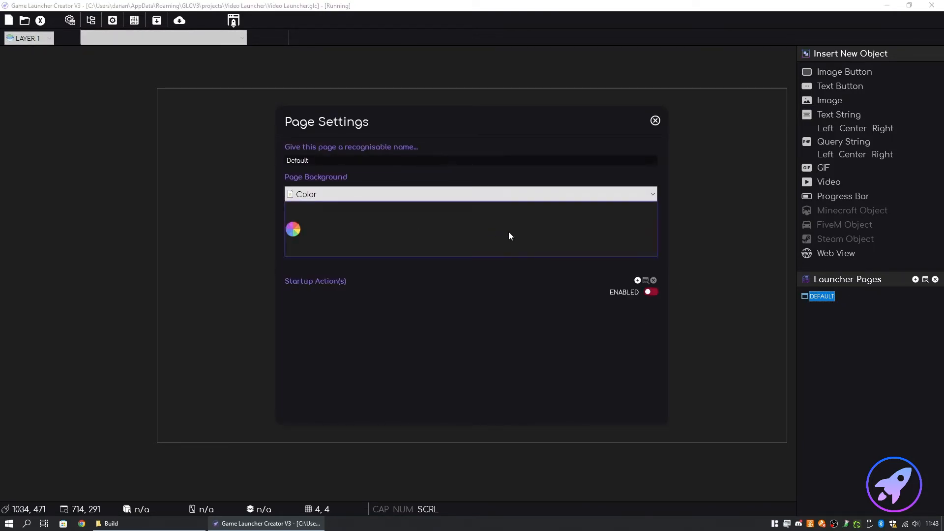
left_click_drag(364, 163, 285, 163)
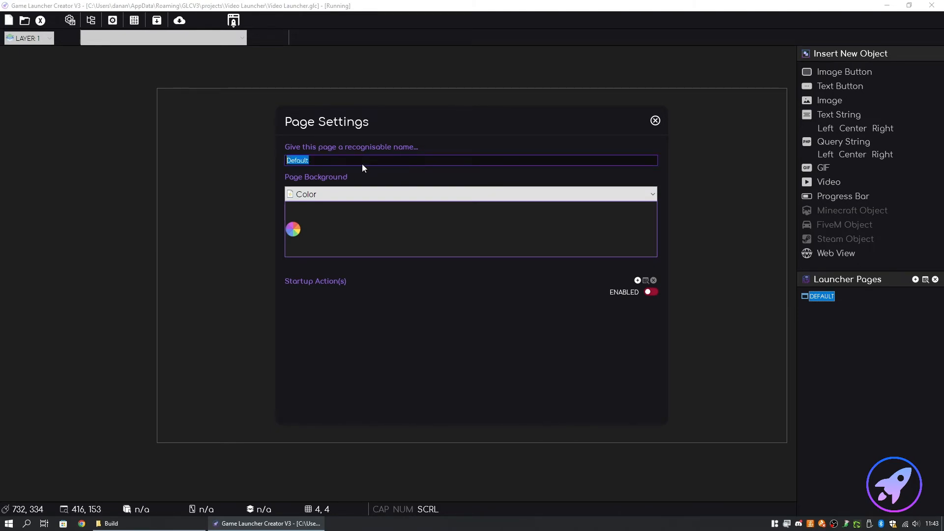
left_click(388, 197)
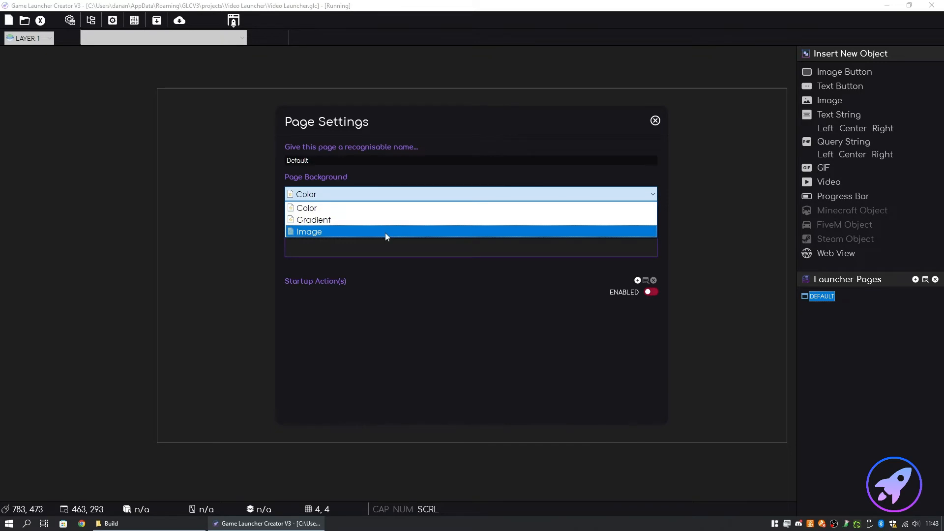
left_click(388, 205)
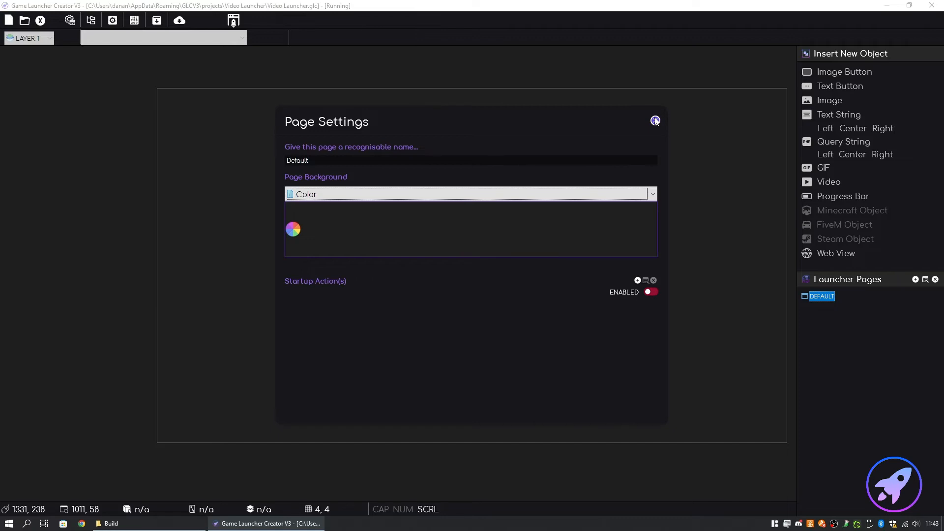
left_click(406, 197)
left_click(410, 208)
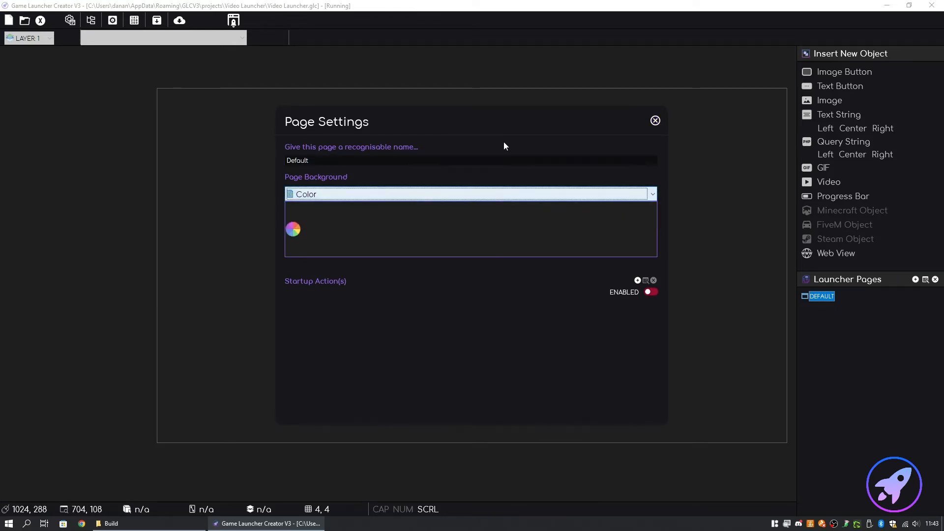
left_click(654, 121)
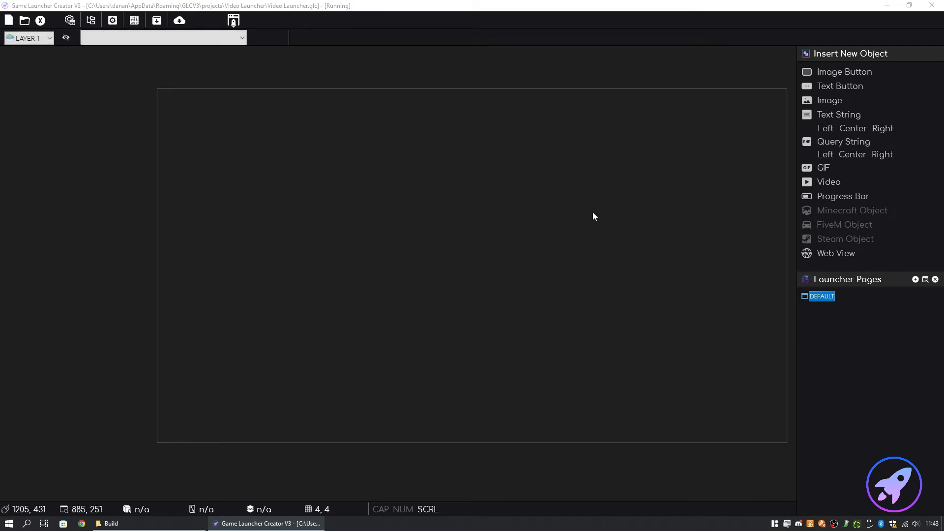
Examine the DEFAULT page's startup action options and the project's object list.
left_click(924, 280)
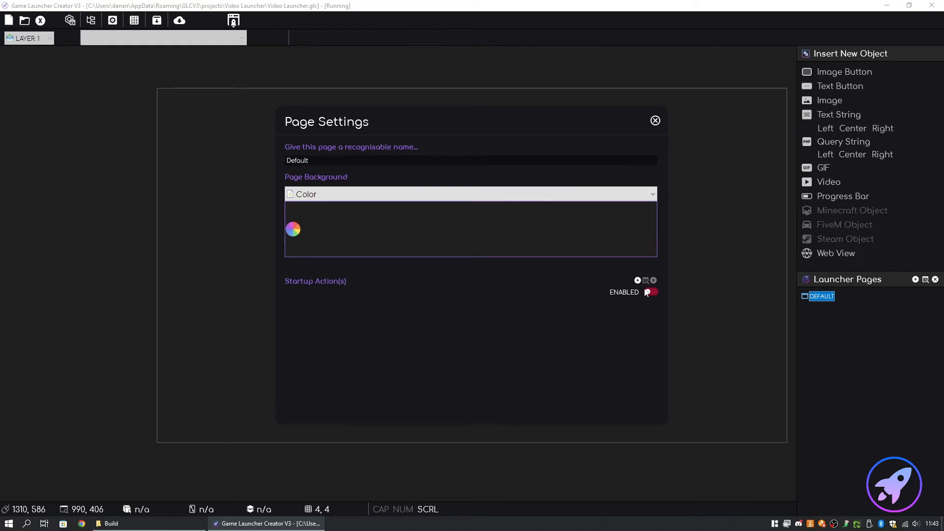
left_click(655, 121)
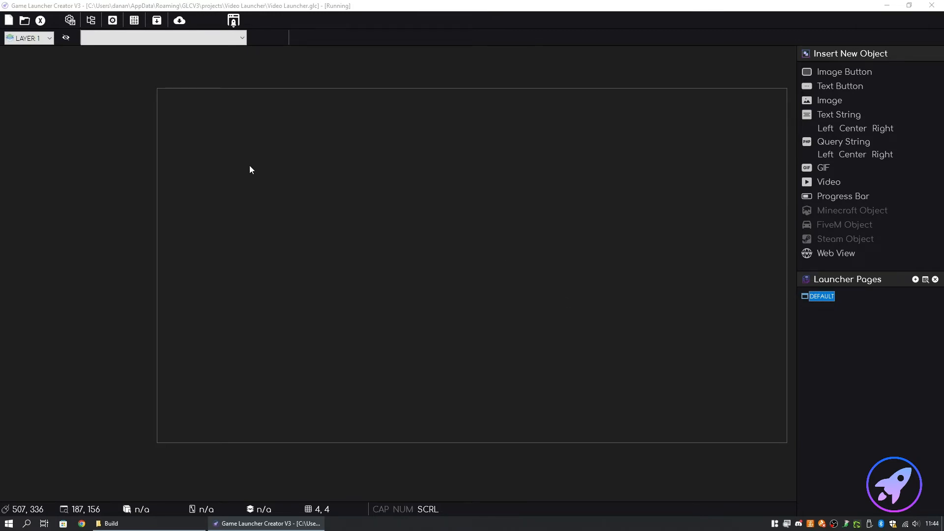
left_click(91, 39)
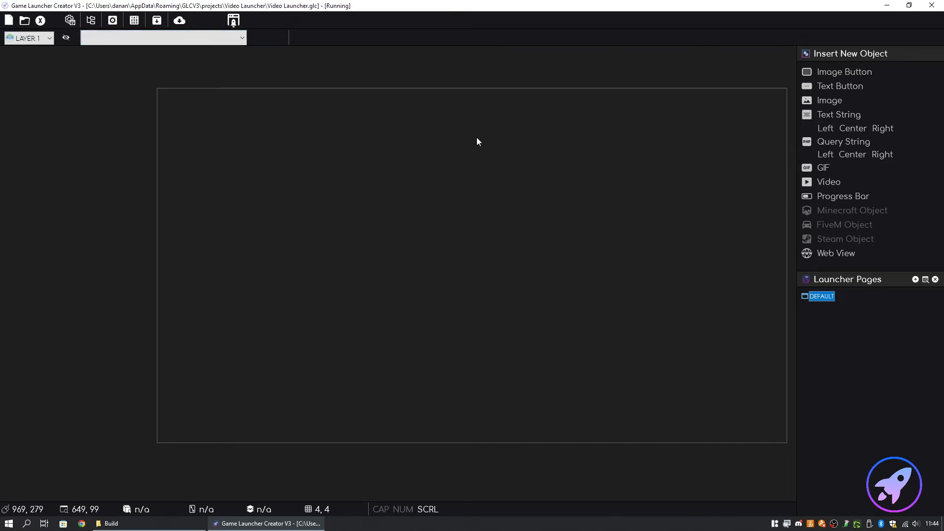
Insert an image button and place it in the page's upper-left corner at about X 4, Y 4.
left_click(842, 73)
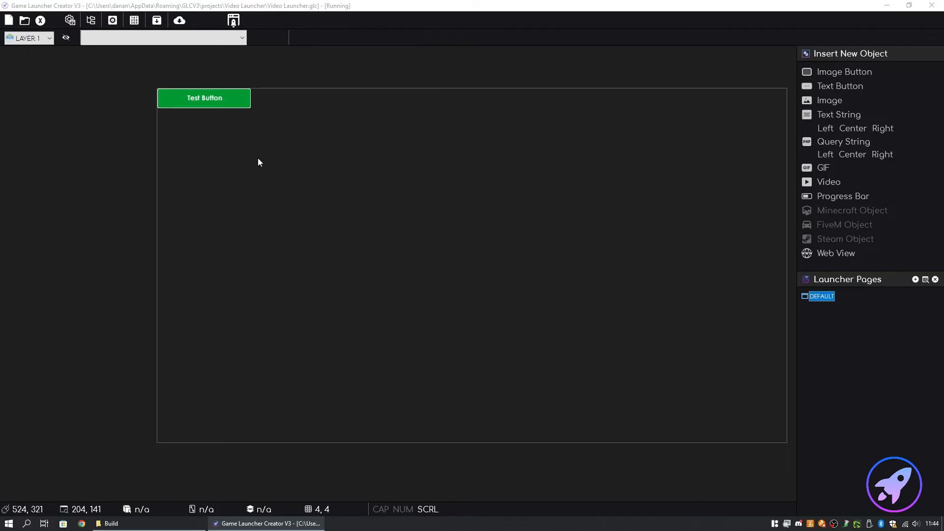
left_click_drag(207, 105, 159, 89)
left_click(586, 106)
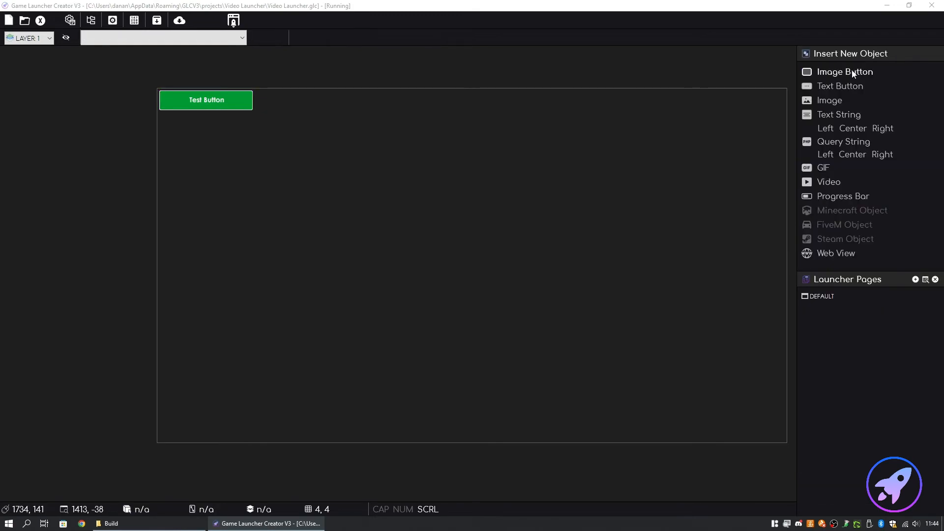
left_click(187, 105)
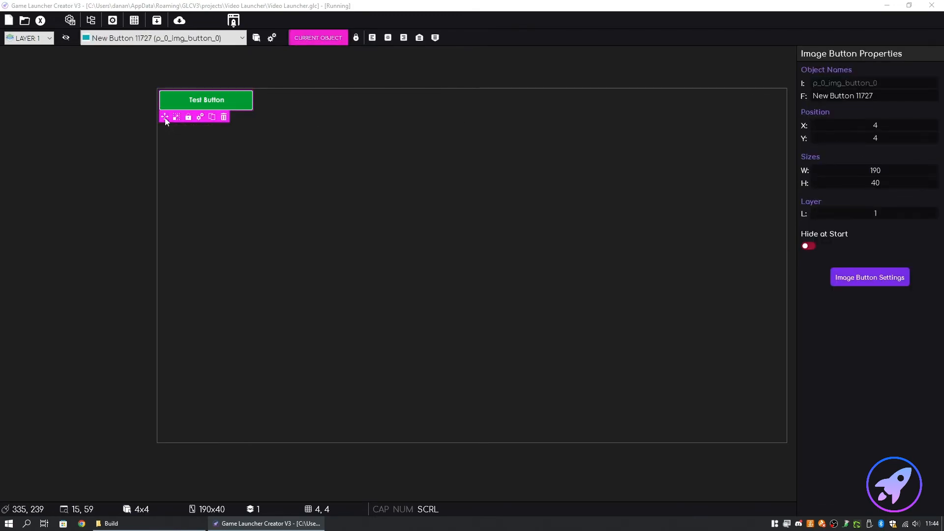
left_click(234, 141)
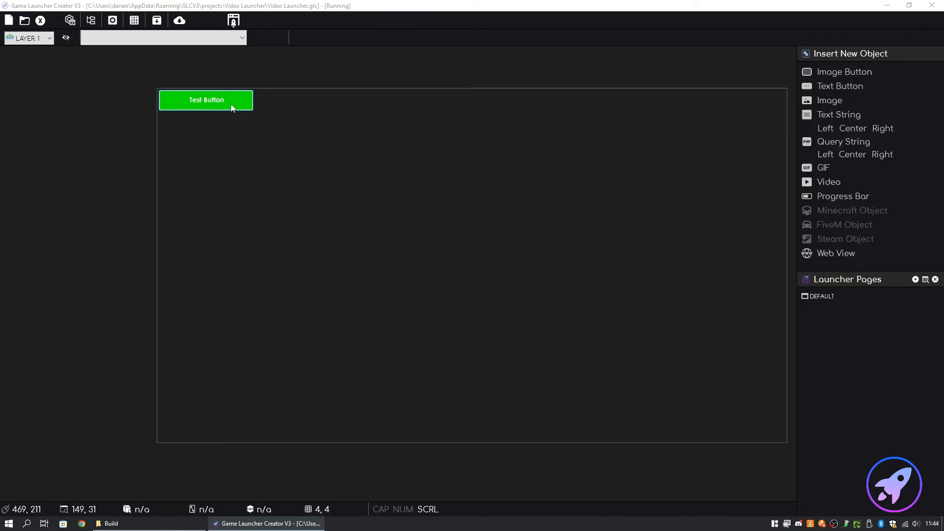
Move the Test Button to about X 568, Y 312 and resize it to about 187 x 47.
left_click(232, 108)
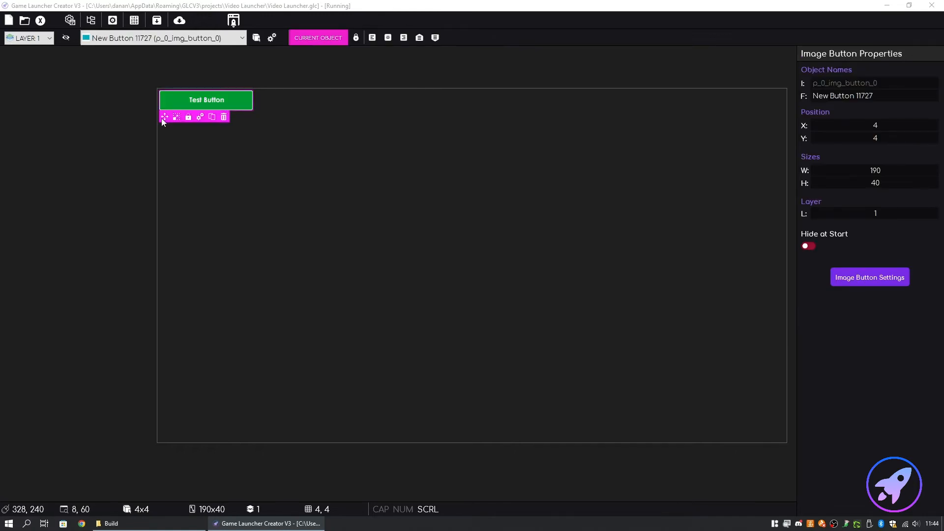
left_click_drag(165, 121, 437, 243)
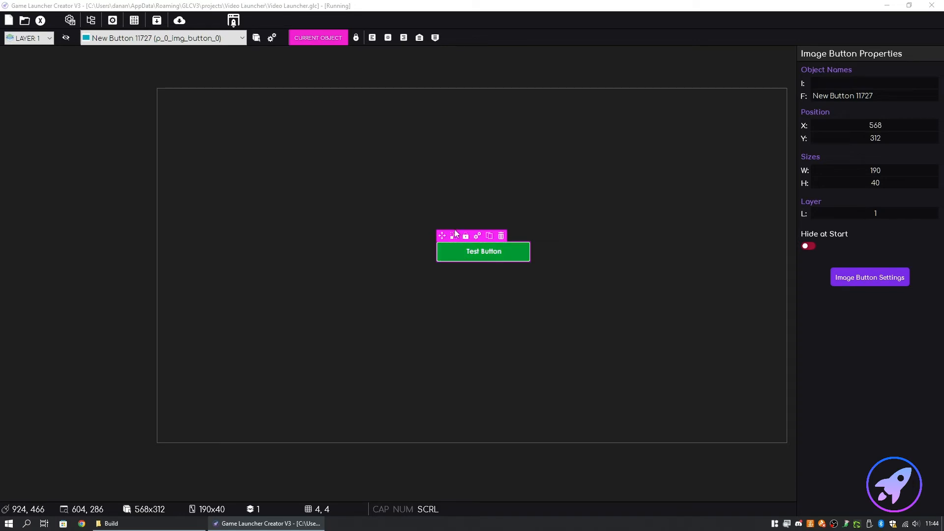
left_click_drag(530, 264, 635, 262)
left_click_drag(533, 280, 534, 384)
left_click_drag(632, 385, 528, 266)
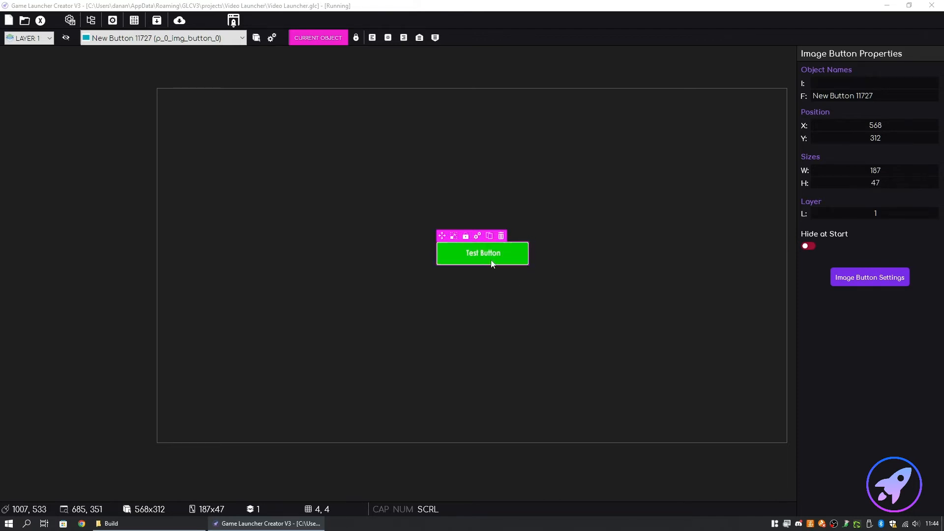
Lock the Test Button, deselect it, and select it again by its name in the object list.
left_click(466, 236)
left_click(468, 272)
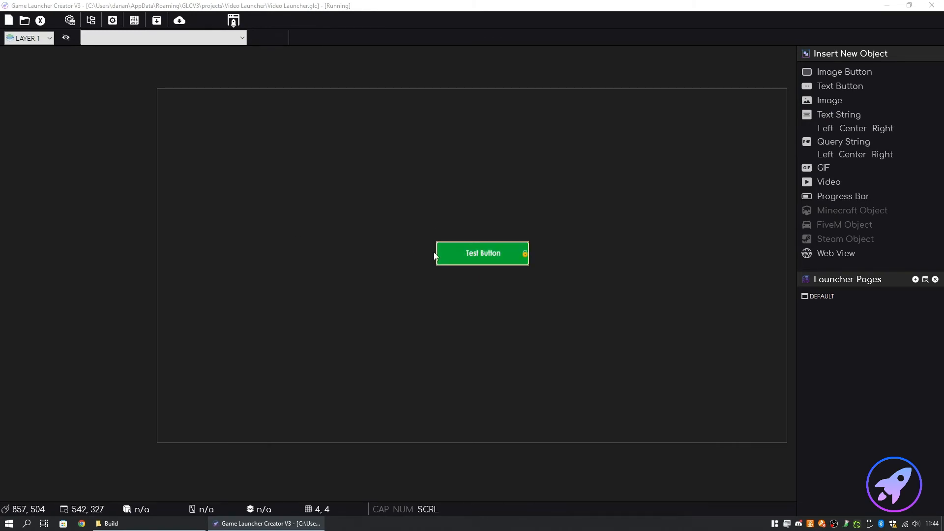
left_click(174, 40)
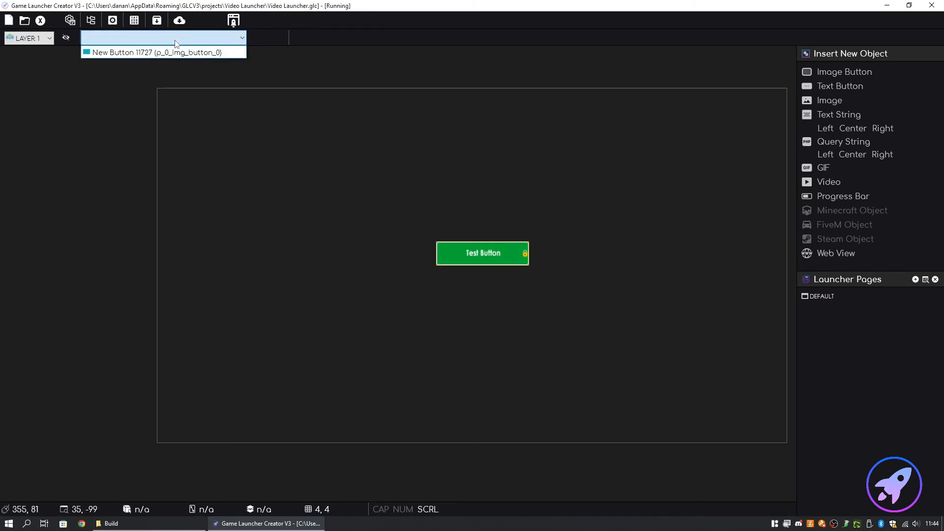
left_click(182, 52)
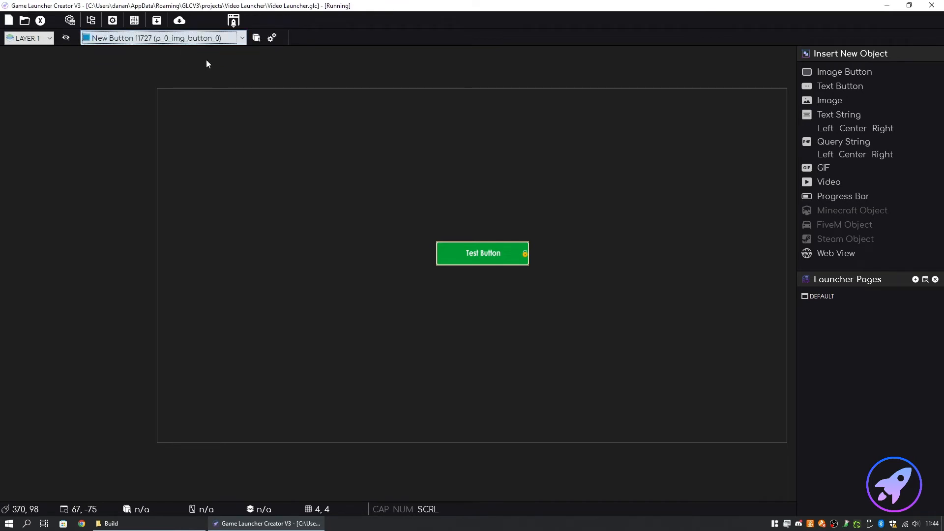
left_click(257, 41)
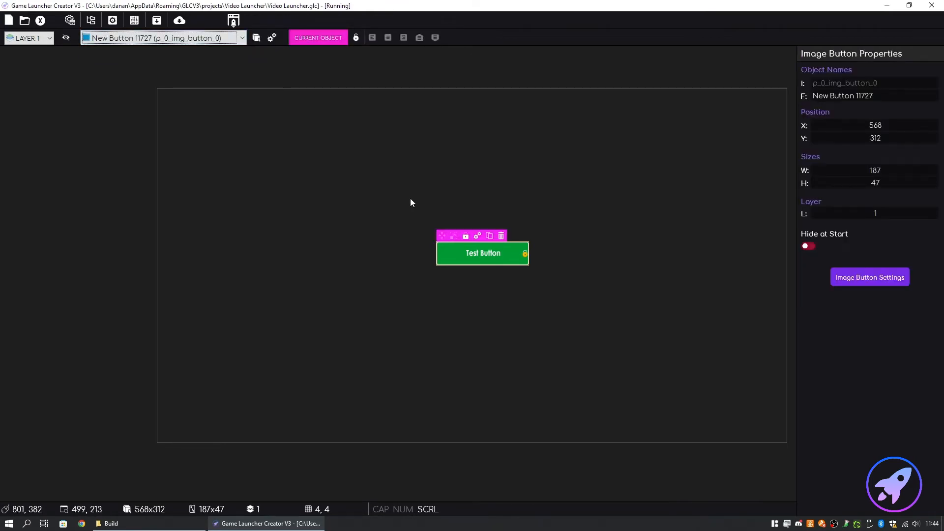
Unlock the Test Button and move it to about X 264, Y 312, switching its lock on and off again.
left_click_drag(440, 252, 288, 243)
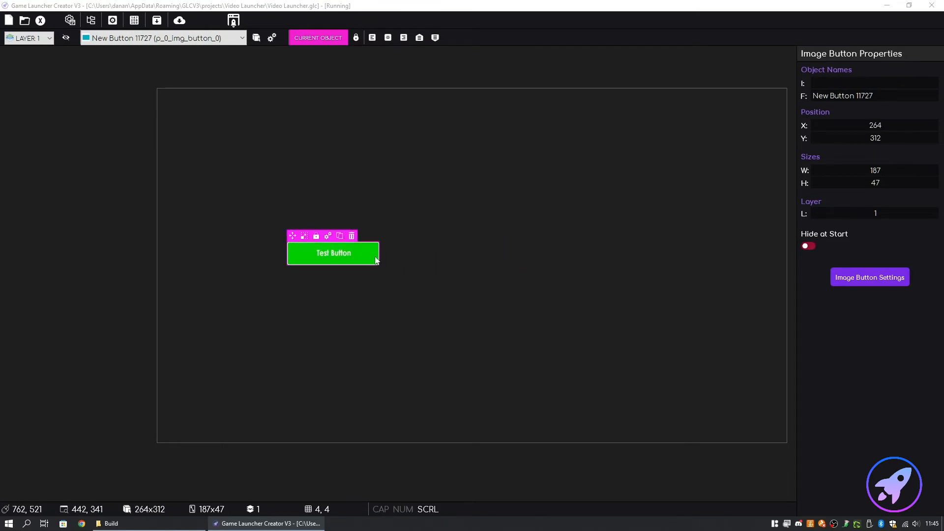
left_click(316, 237)
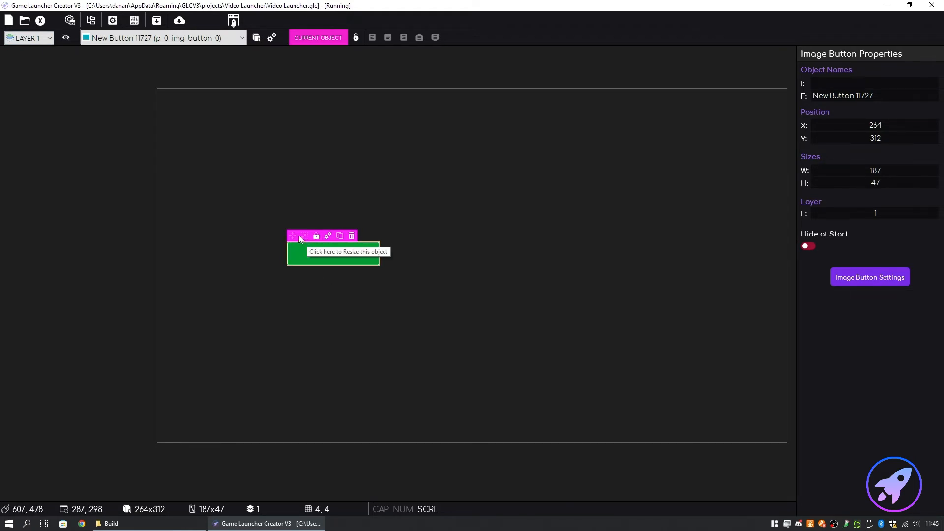
left_click(316, 237)
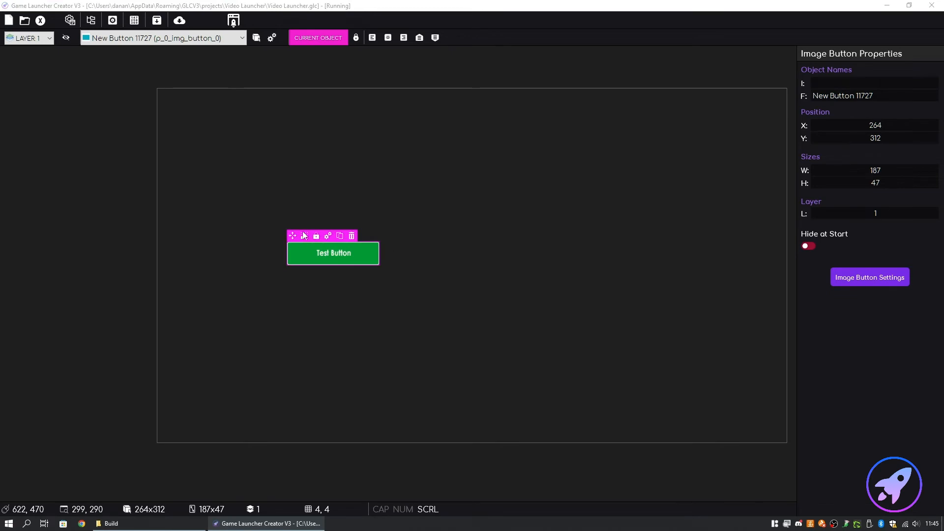
Move the Test Button near the page's center at about X 532, Y 336 and deselect it.
left_click_drag(293, 235, 427, 252)
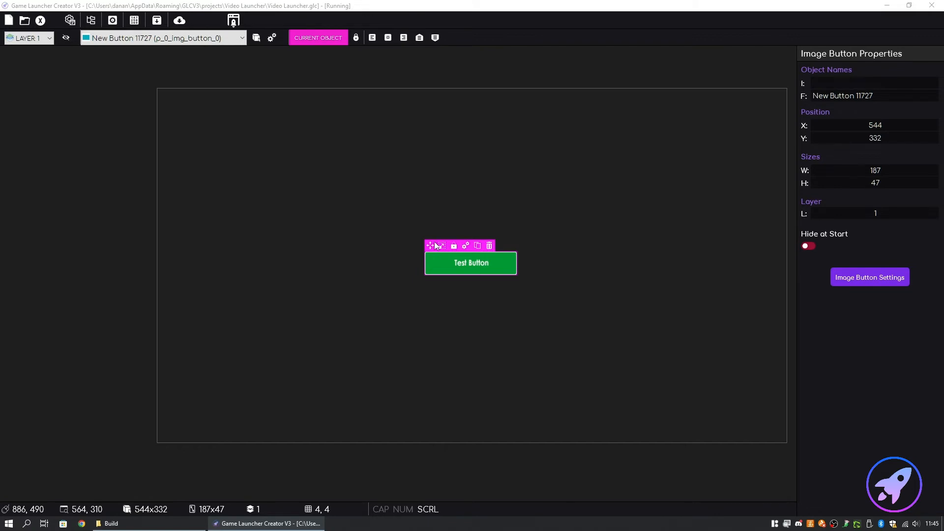
left_click_drag(435, 244, 429, 245)
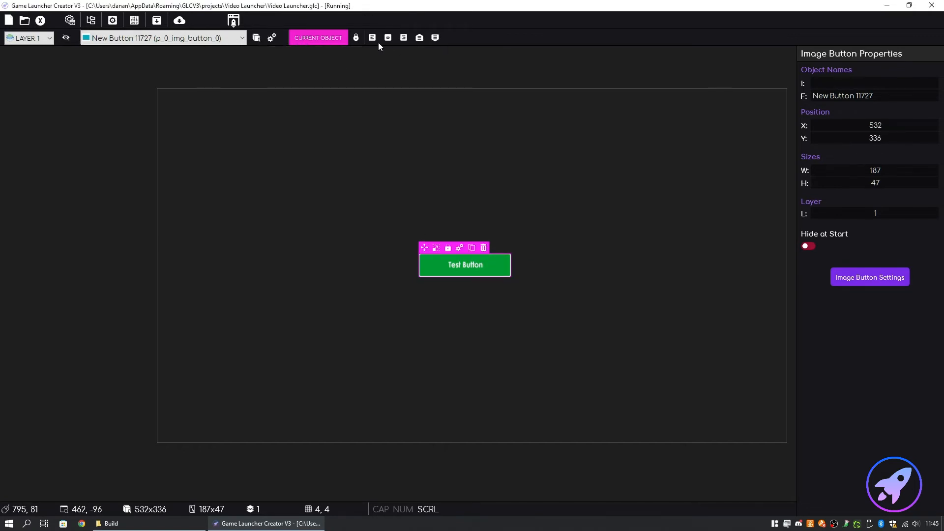
left_click(379, 197)
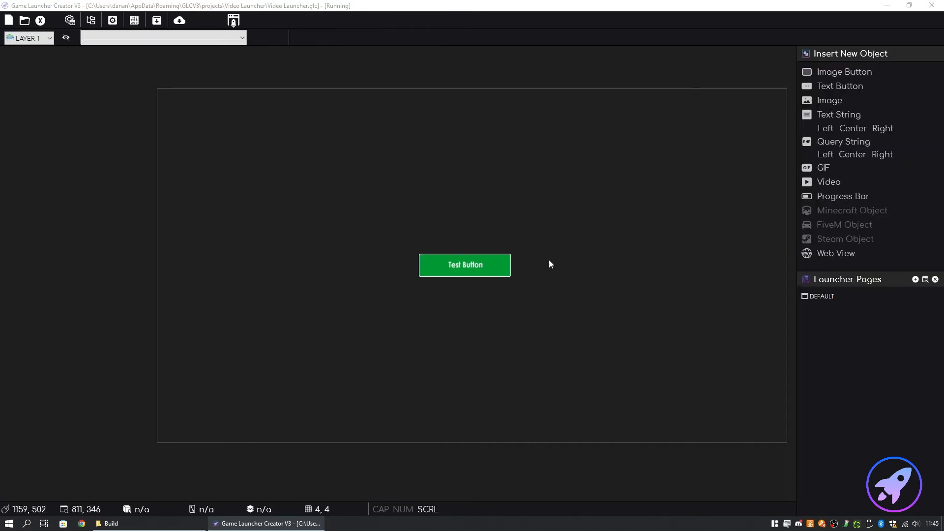
Select the Test Button by name in the object list, then open and close its Image Button Settings.
left_click(241, 38)
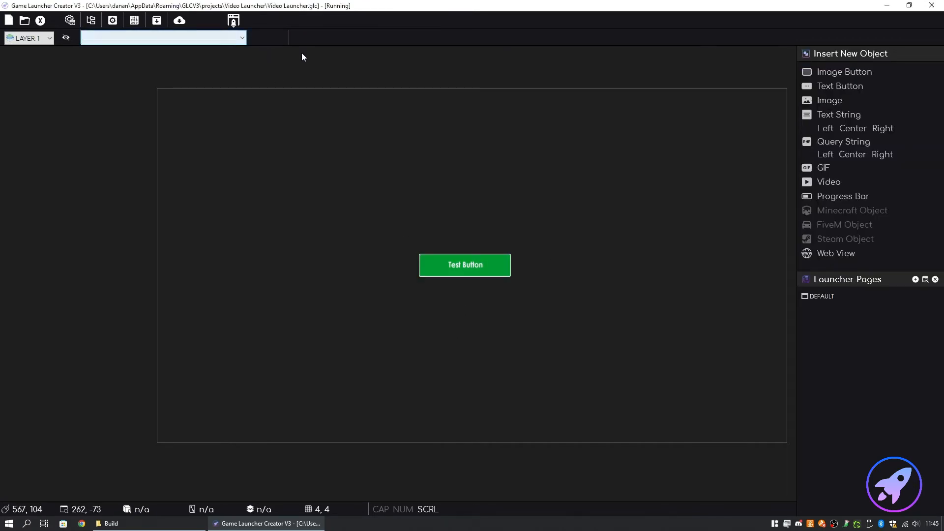
left_click(241, 38)
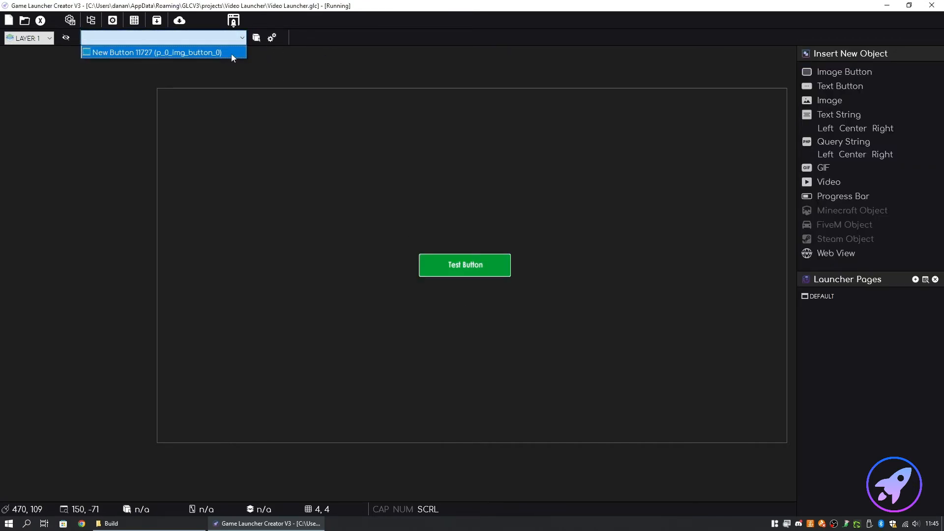
left_click(231, 54)
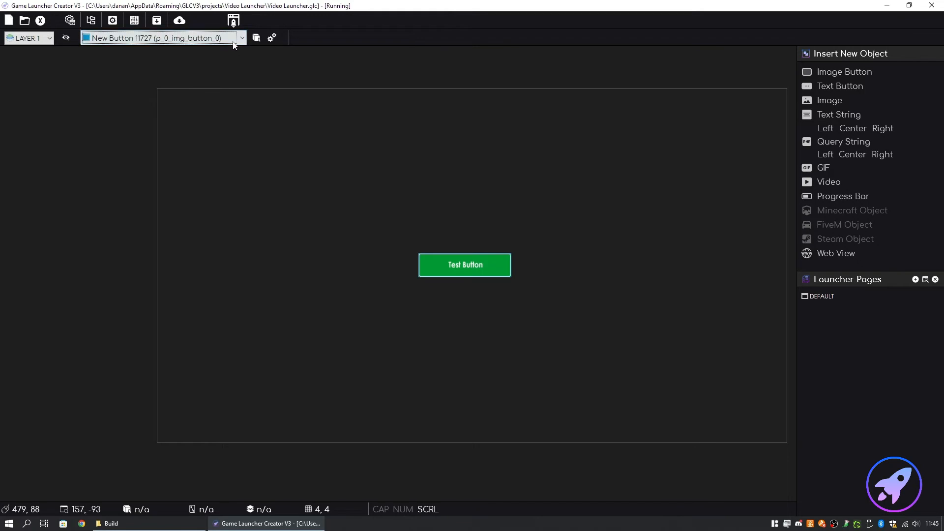
left_click(271, 39)
left_click(659, 125)
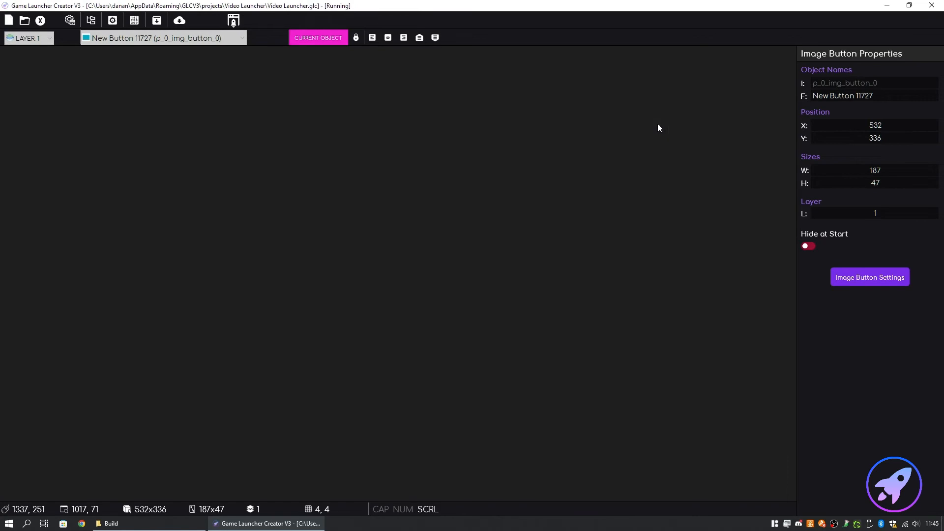
left_click(320, 85)
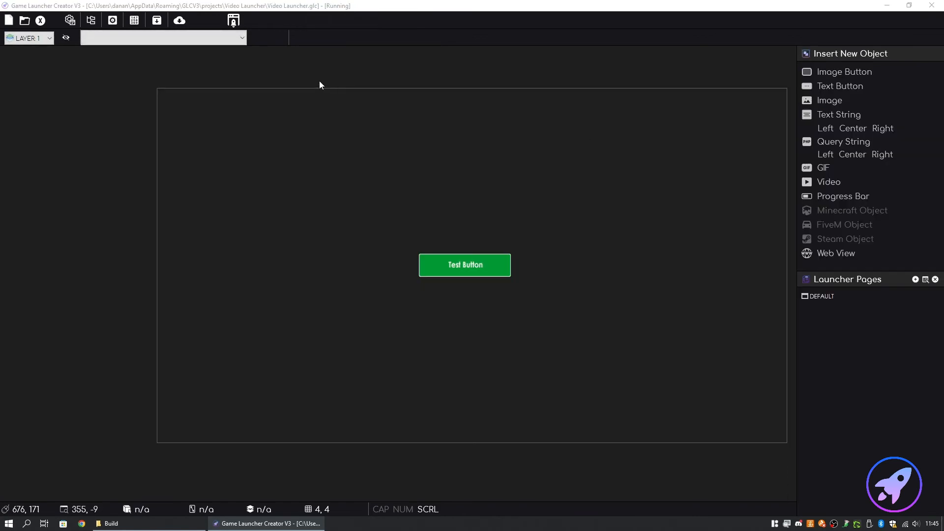
Lock and unlock the Test Button, then align it to the page's left, right and horizontal center.
left_click(430, 262)
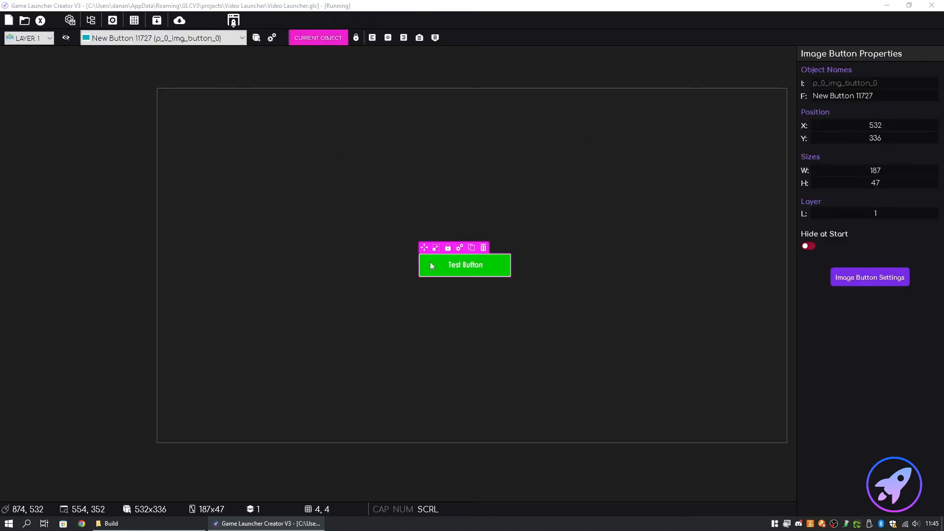
left_click(356, 38)
left_click(355, 38)
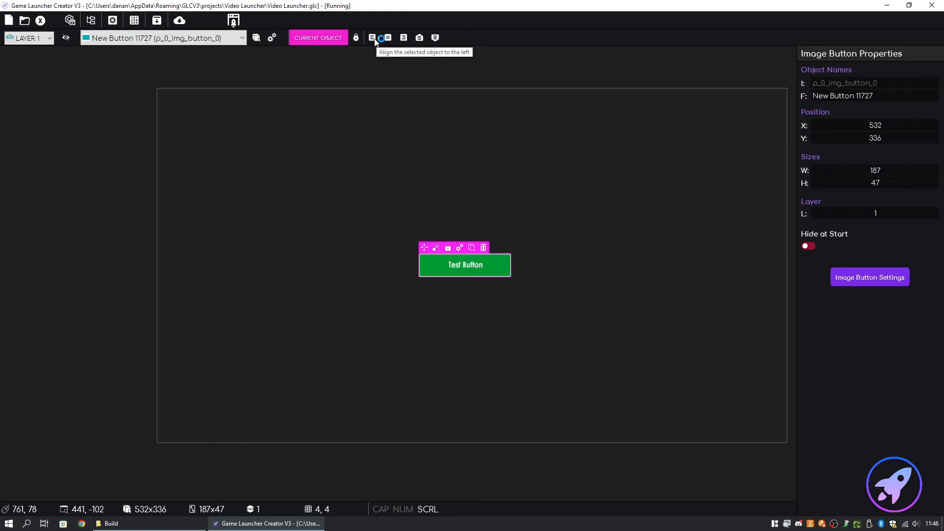
left_click(374, 39)
left_click(388, 38)
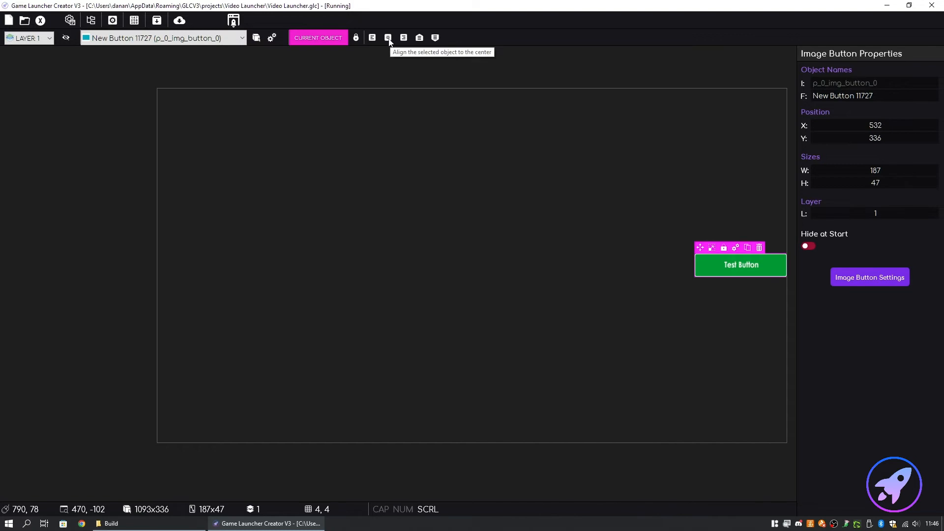
left_click(388, 38)
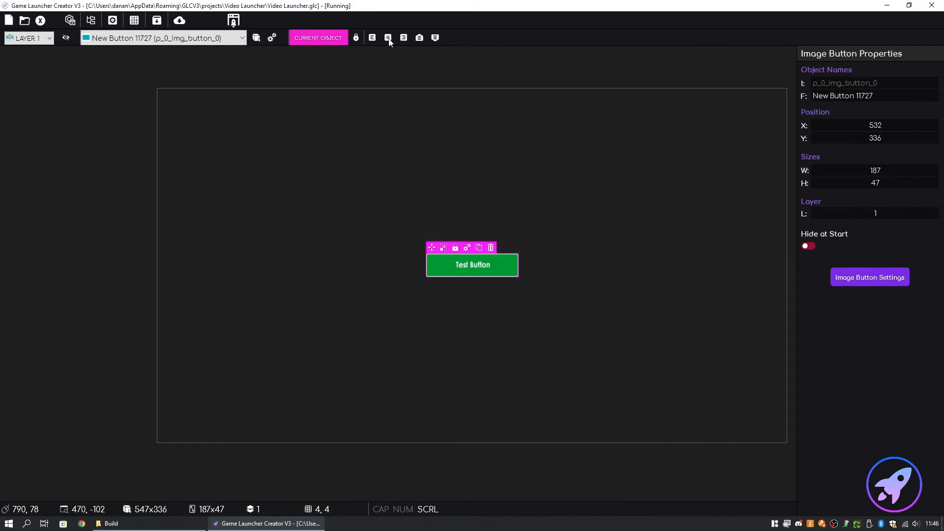
Try the Test Button's vertical alignments, ending with the page's bottom edge, then move it to about X 532, Y 356.
left_click(419, 38)
left_click(435, 38)
left_click_drag(431, 414, 424, 259)
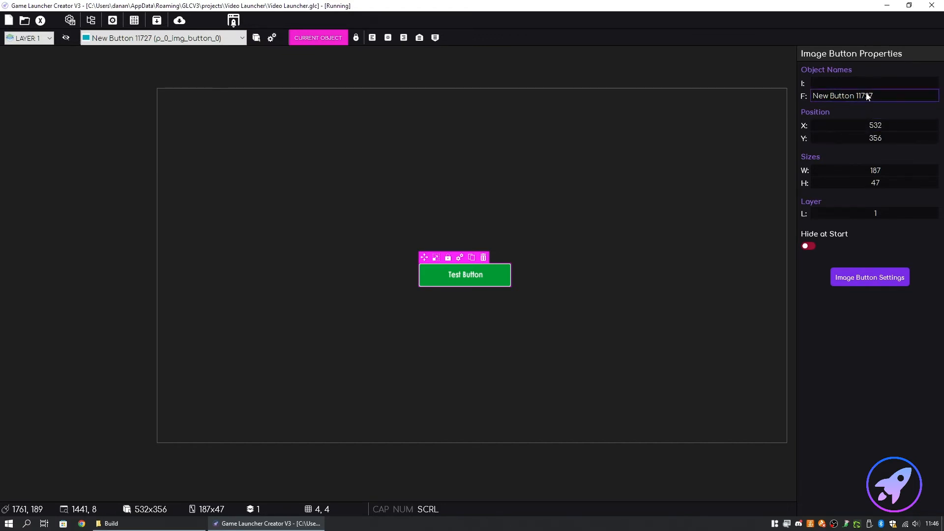
left_click(489, 265)
left_click(466, 275)
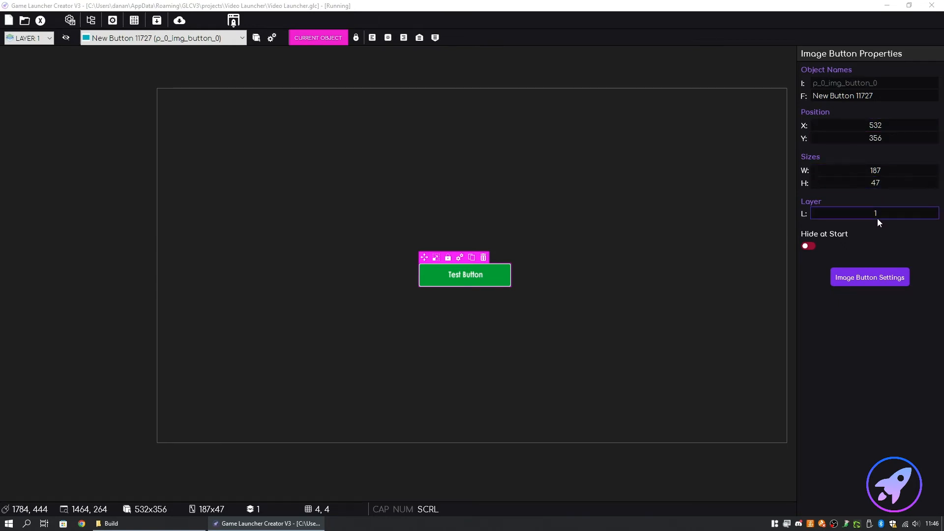
Set the Test Button's position numerically to X 600 and Y 125.
left_click(897, 126)
type("600")
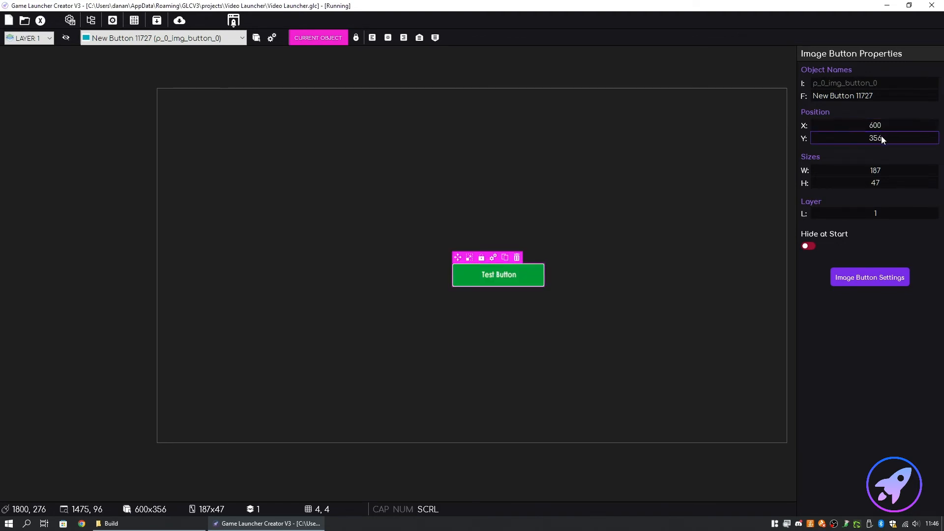
left_click(841, 131)
type("800")
left_click_drag(885, 137, 862, 138)
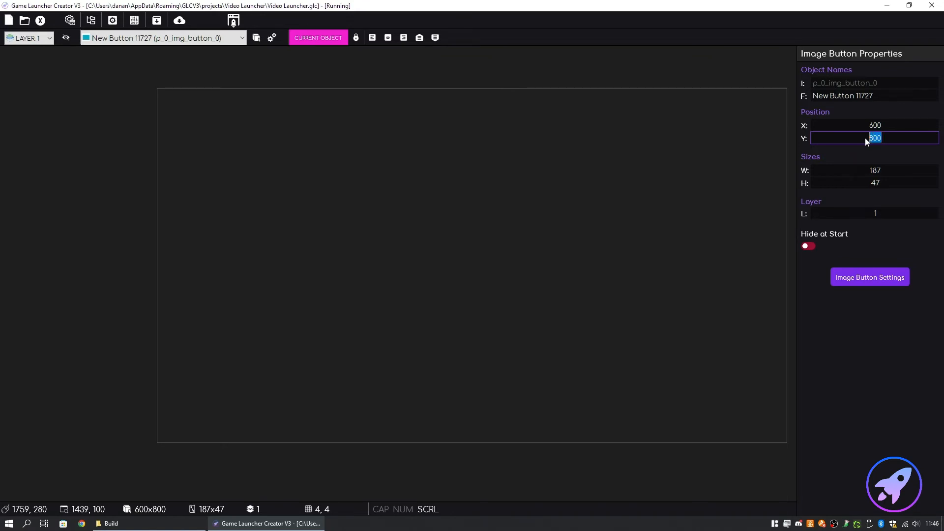
type("7")
left_click_drag(889, 139, 872, 139)
type("125")
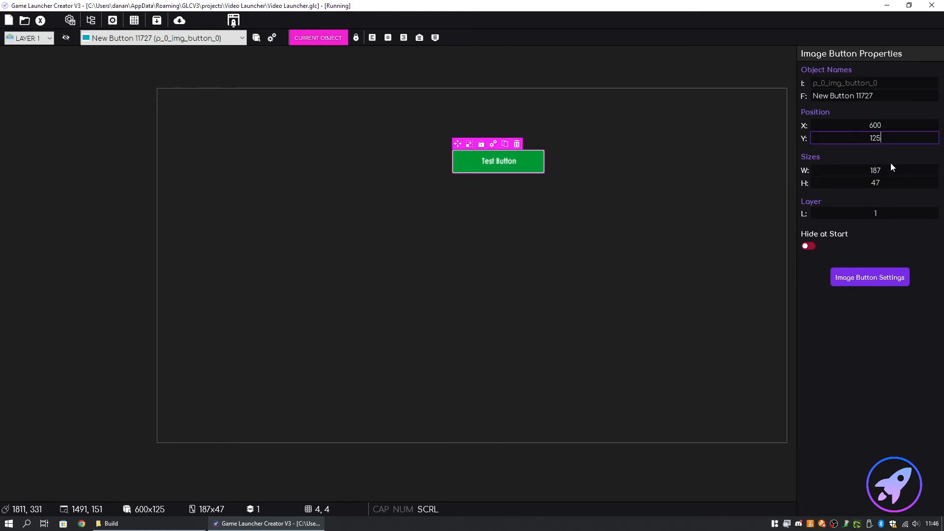
Set the Test Button's width to 250 and its height to 145.
left_click_drag(887, 170, 866, 170)
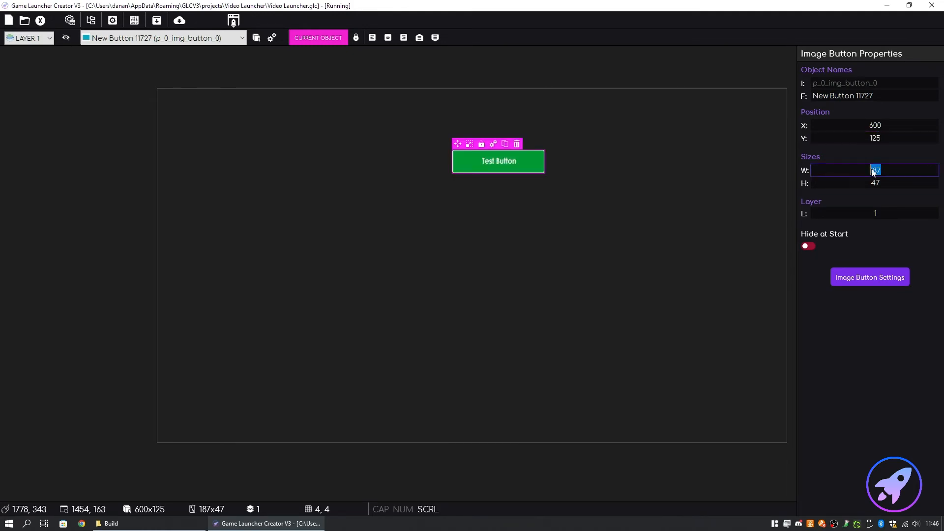
type("250")
left_click_drag(889, 182, 859, 184)
type("145")
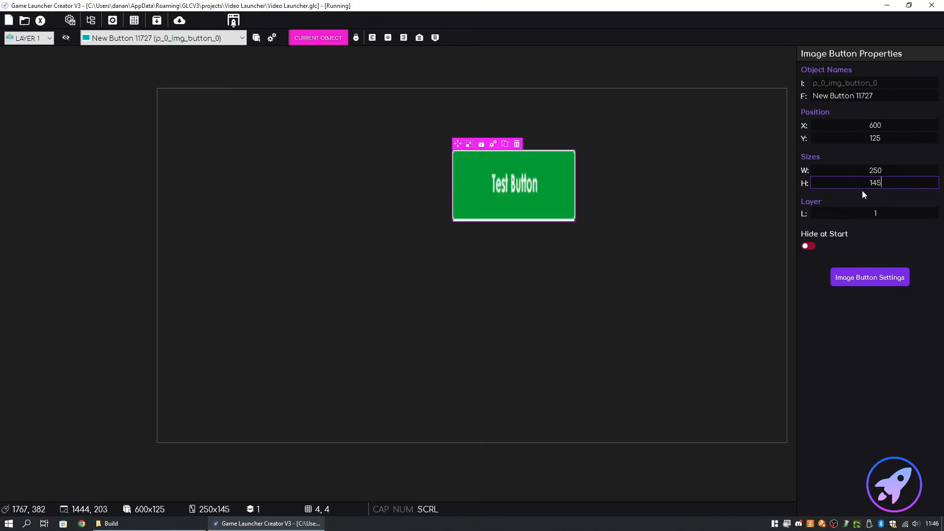
Move the Test Button freehand to about X 388, Y 228 and shrink it to about 213 x 55.
left_click(508, 192)
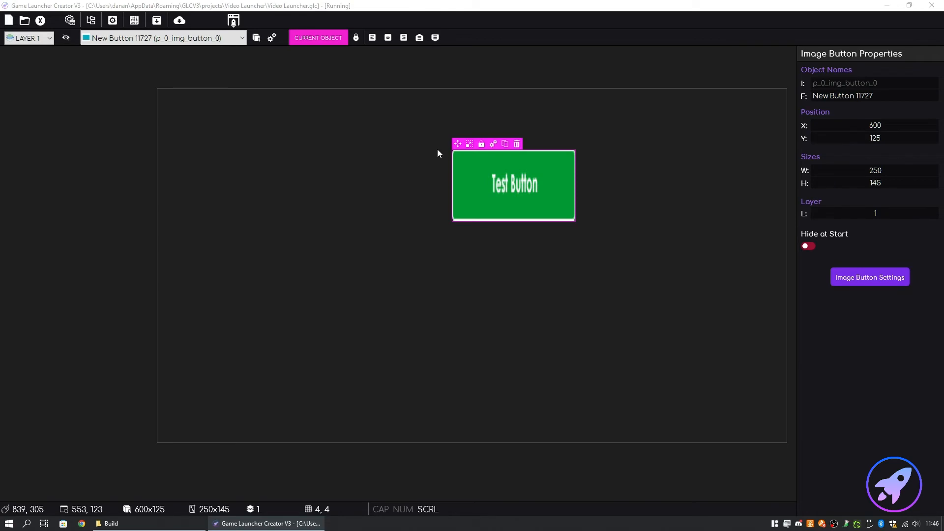
left_click_drag(458, 144, 371, 197)
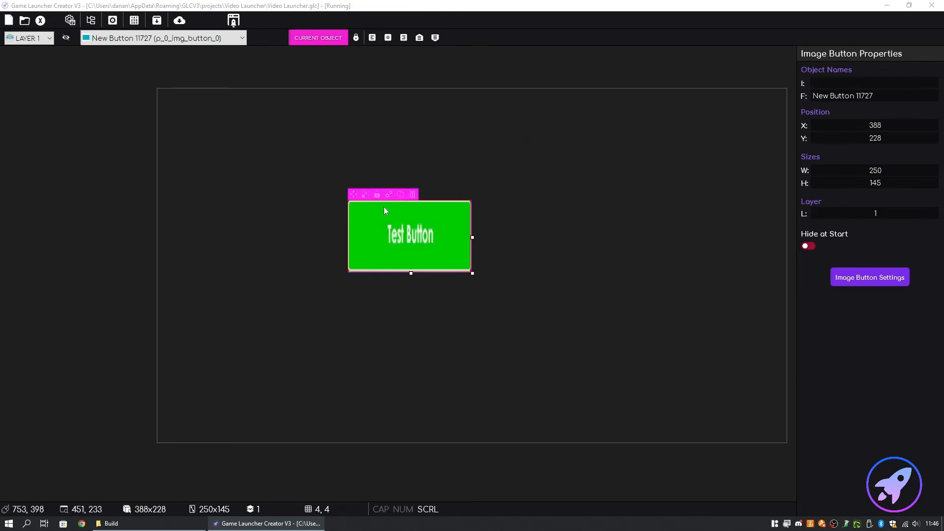
left_click_drag(471, 273, 453, 227)
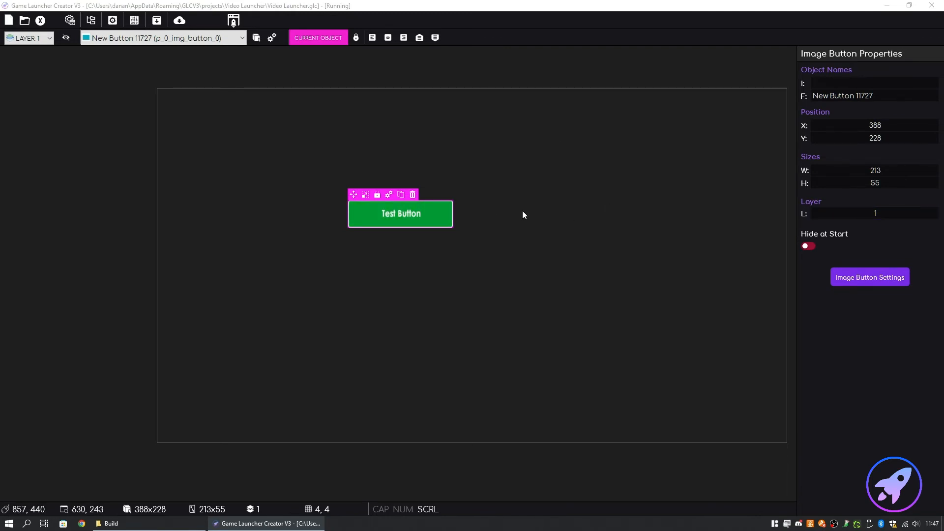
Choose Layer 1 as the active layer and switch its visibility off and on twice.
left_click(49, 39)
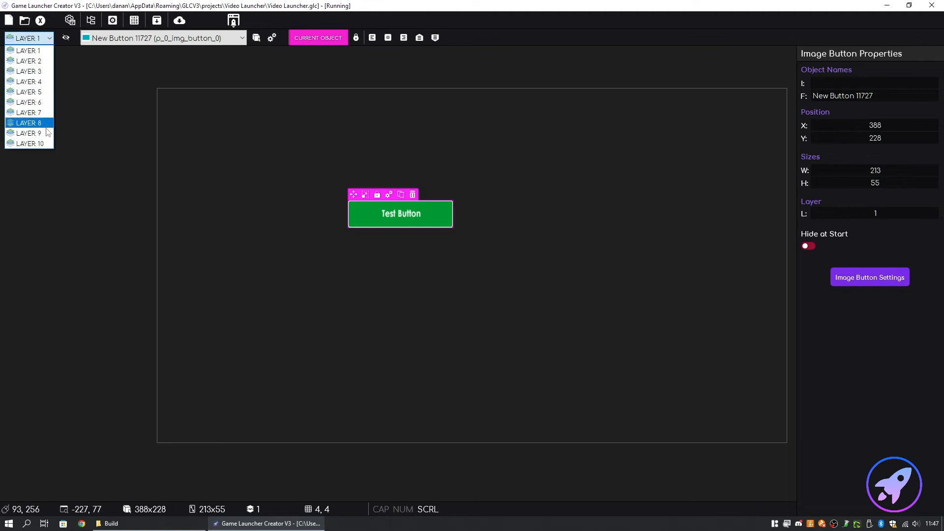
left_click(44, 52)
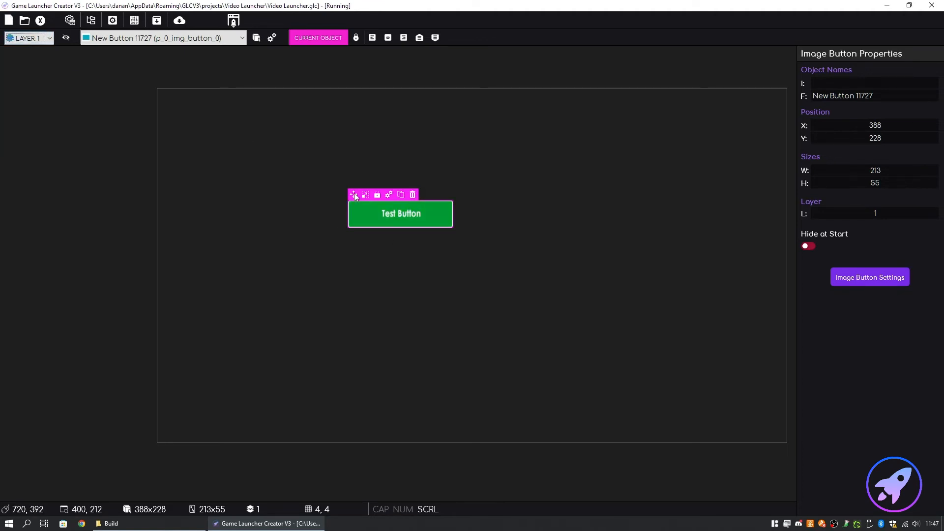
left_click(66, 37)
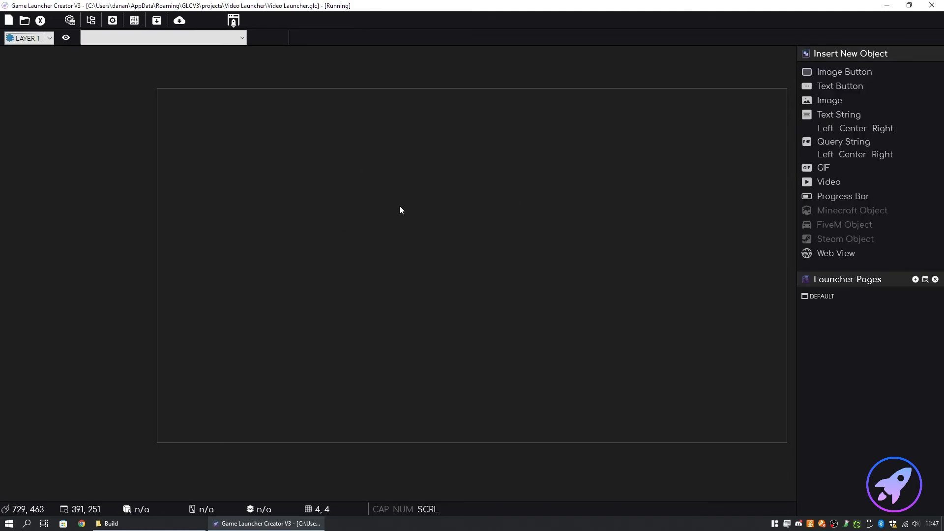
left_click(67, 38)
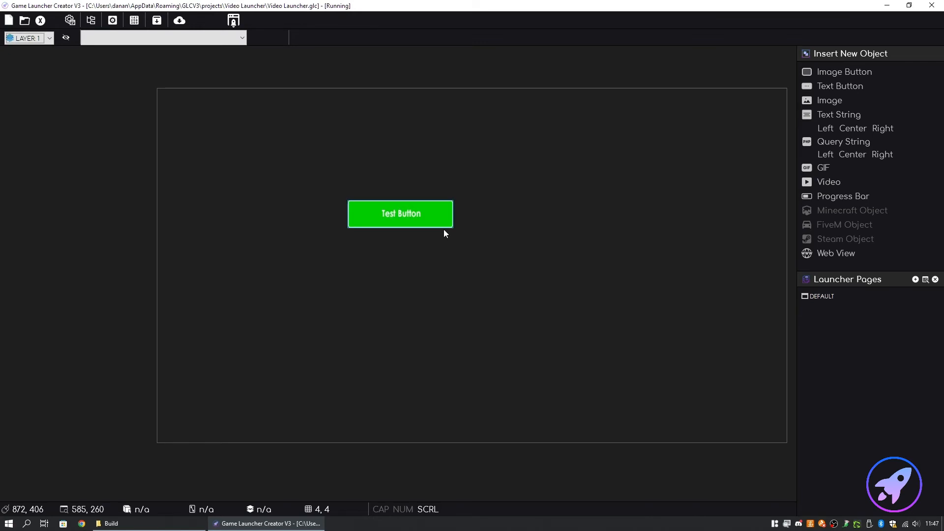
left_click(421, 210)
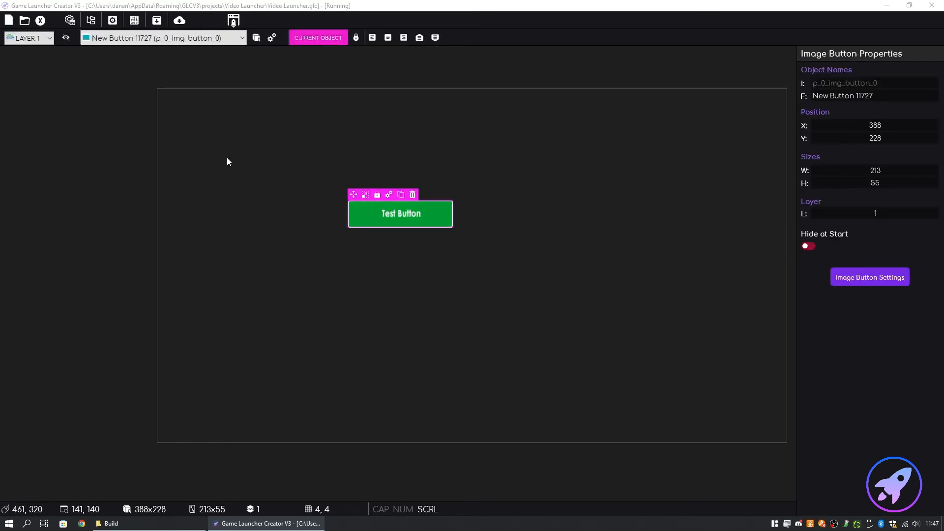
left_click(66, 39)
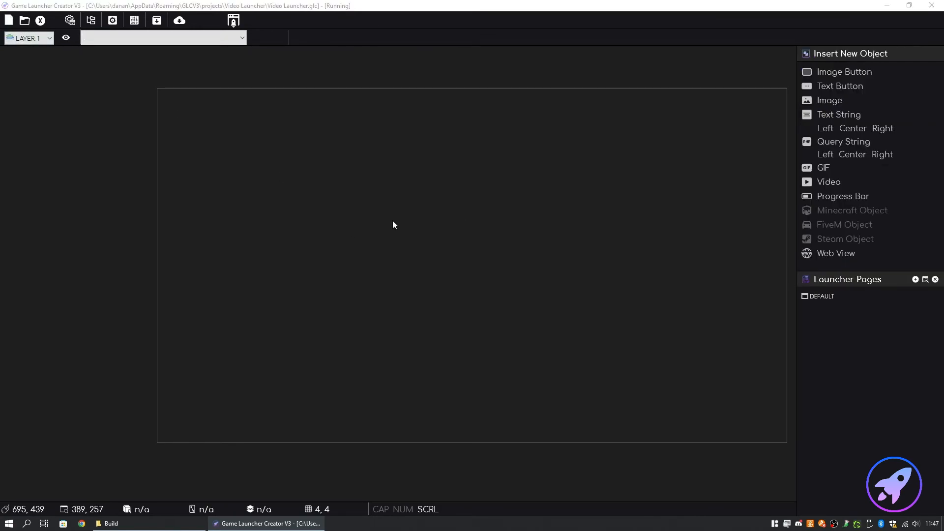
left_click(67, 42)
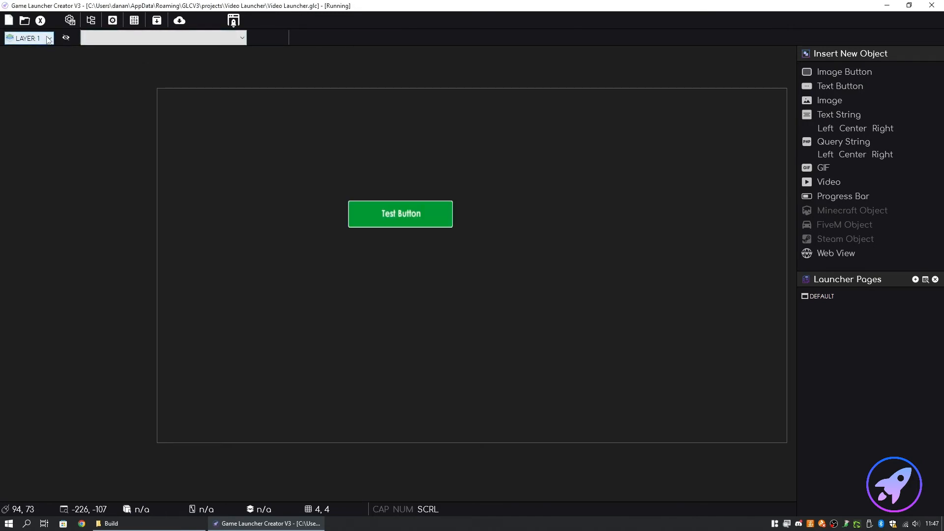
left_click(49, 39)
left_click(49, 39)
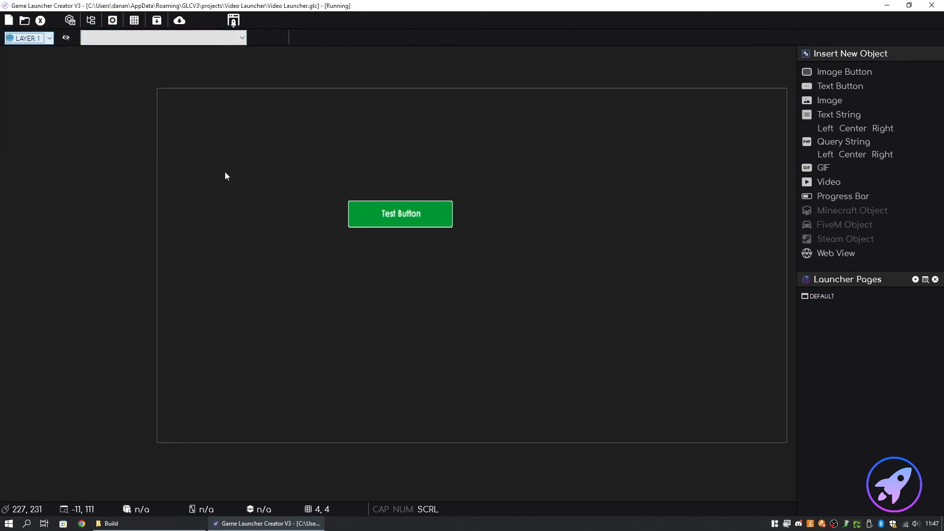
Resize the Test Button to about 202 x 46 and move it to about X 564, Y 348.
left_click(381, 208)
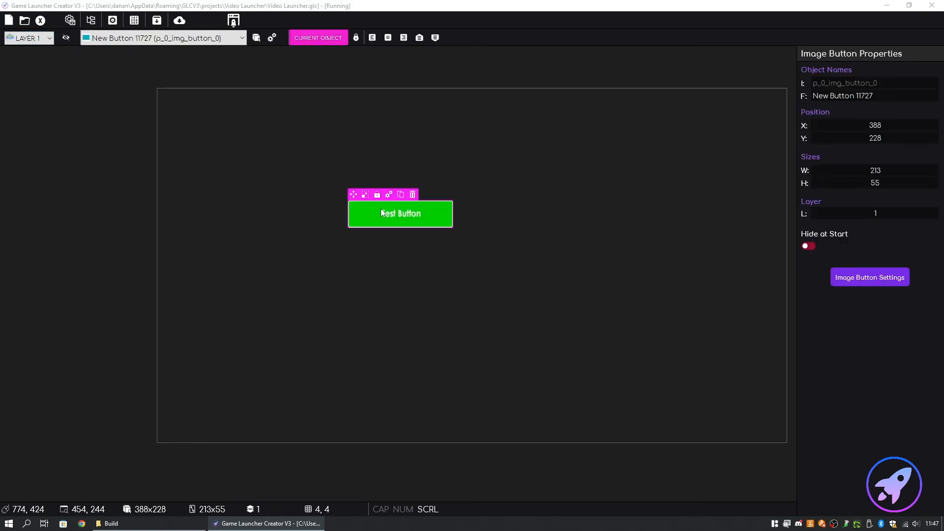
left_click(365, 194)
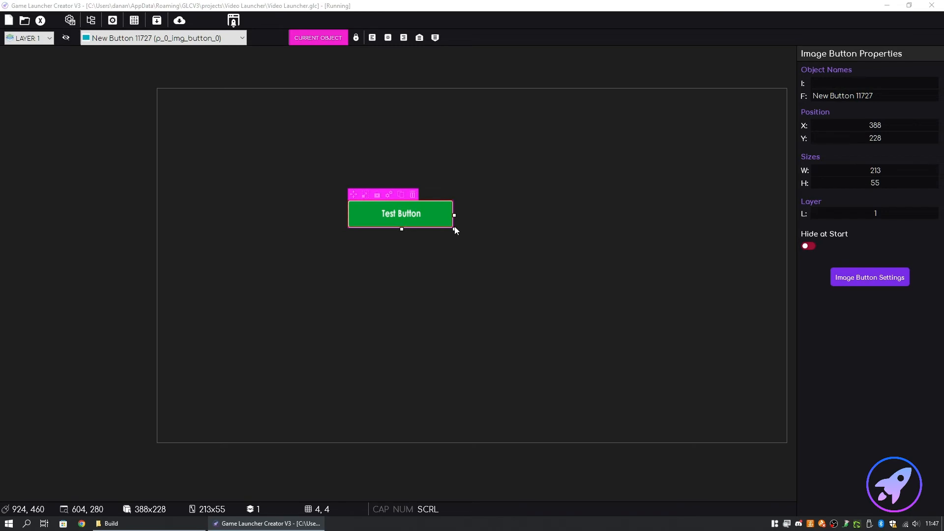
left_click_drag(452, 227, 447, 223)
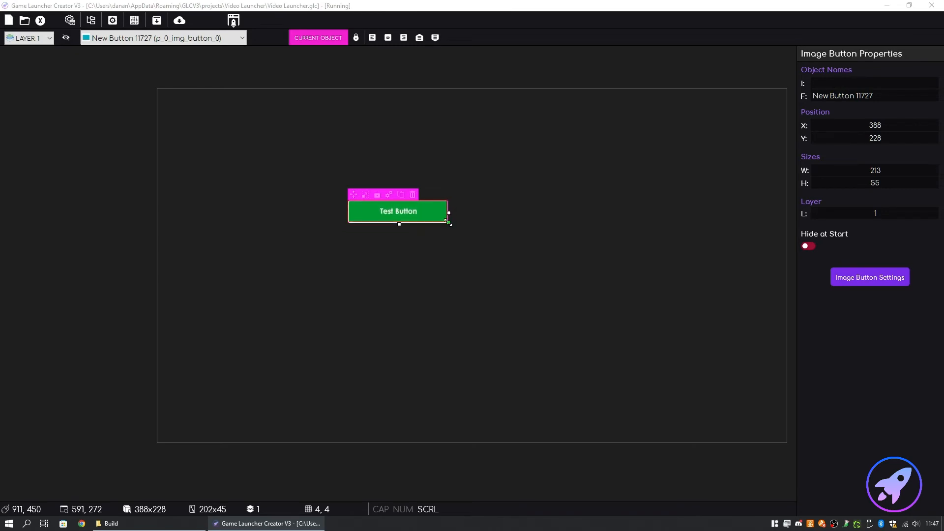
left_click_drag(354, 195, 435, 260)
left_click(394, 230)
left_click(452, 271)
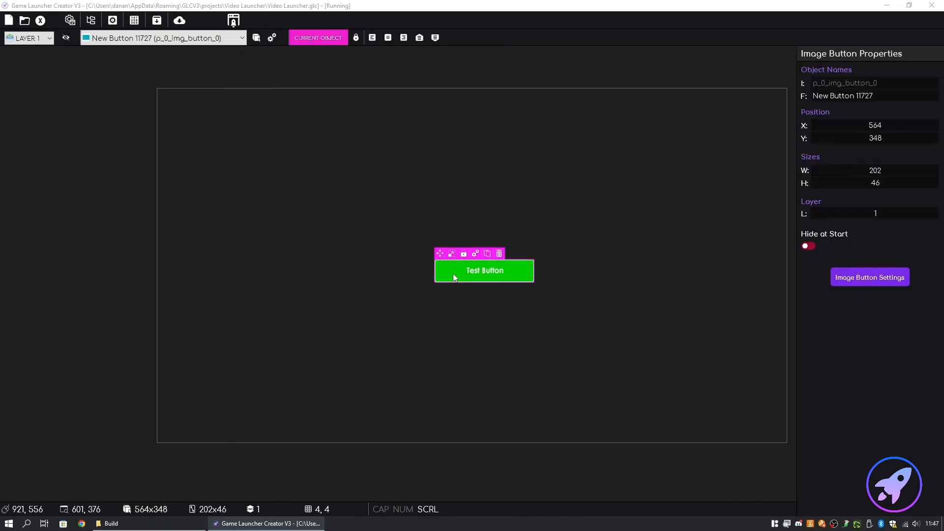
Review the normal, hover and click images in the Test Button's Image Button Settings, then close the settings.
left_click(474, 255)
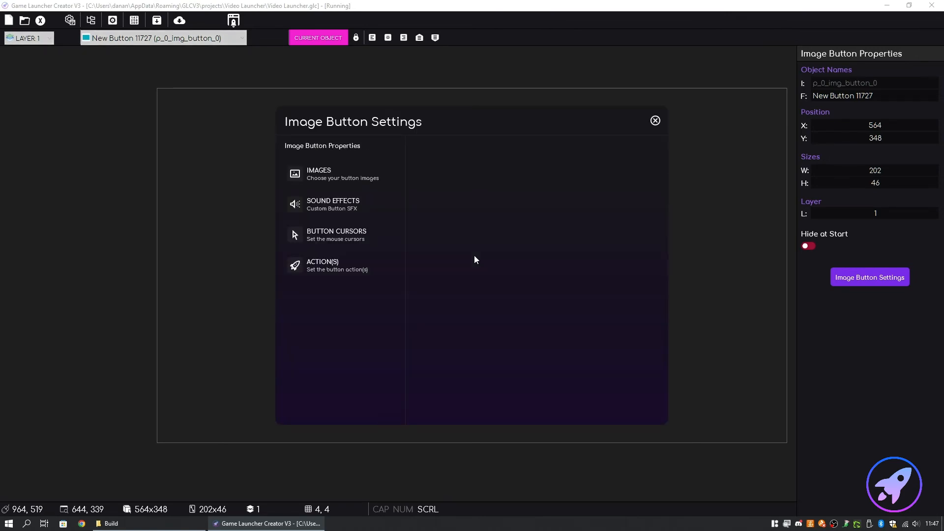
left_click(368, 178)
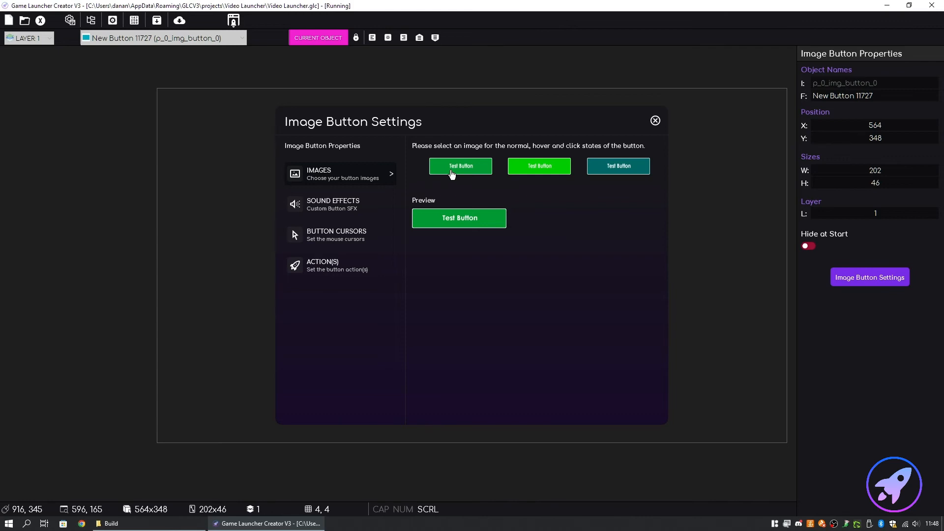
left_click(655, 121)
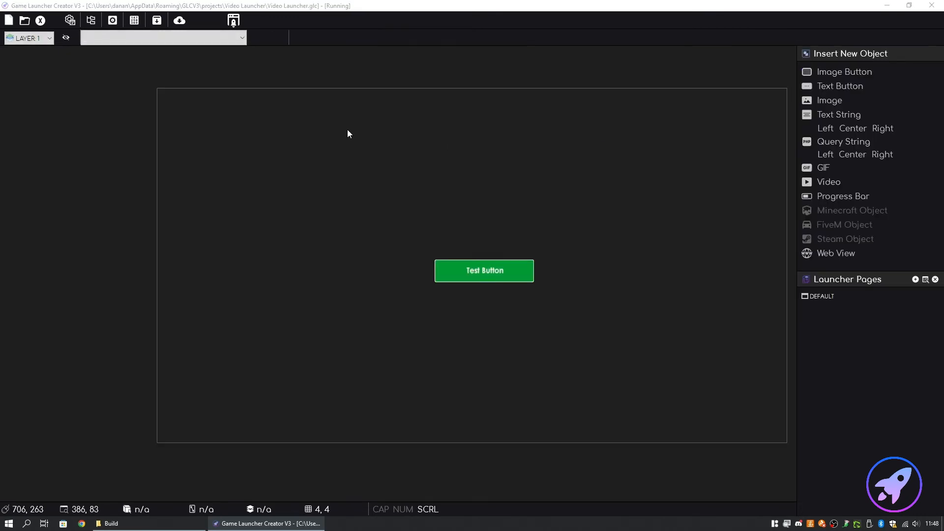
Open the Launcher Library and look through its All Files, Images, Video, Audio and GIFs folders.
left_click(91, 21)
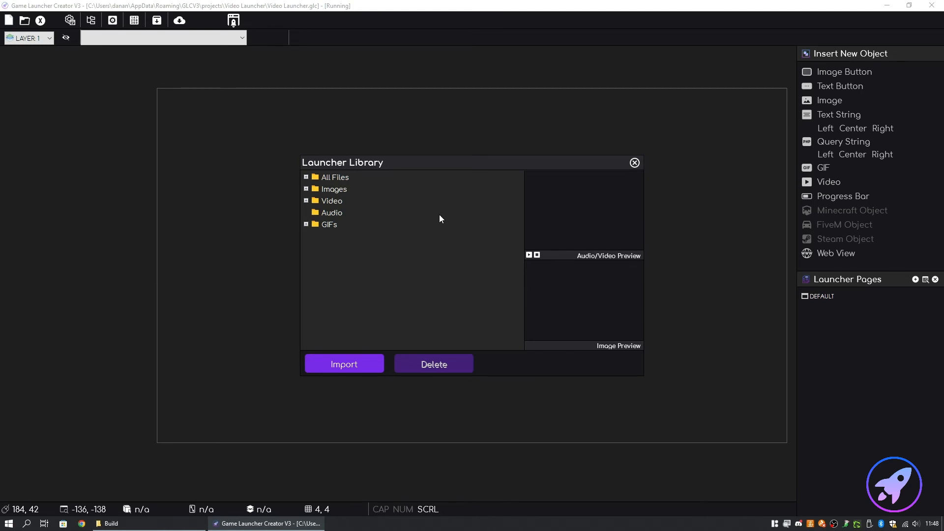
double_click(328, 178)
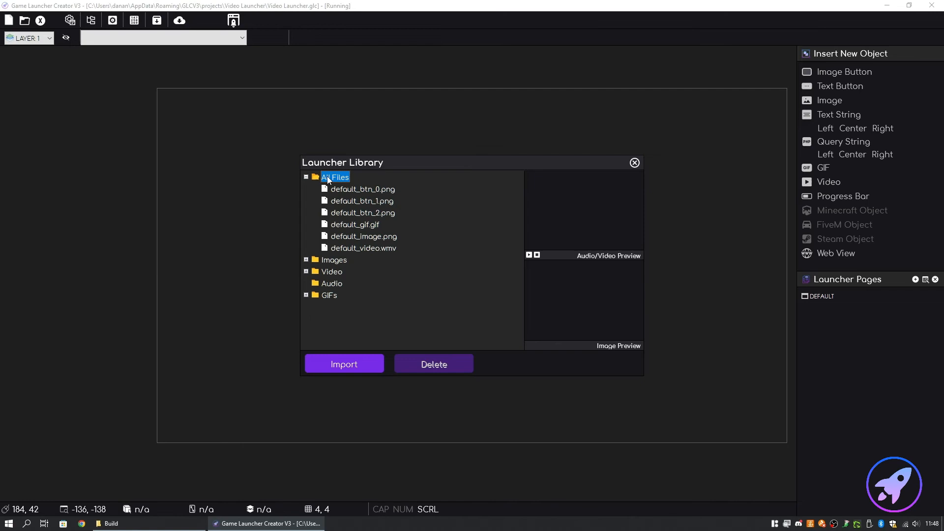
double_click(326, 176)
double_click(340, 191)
double_click(339, 193)
double_click(337, 202)
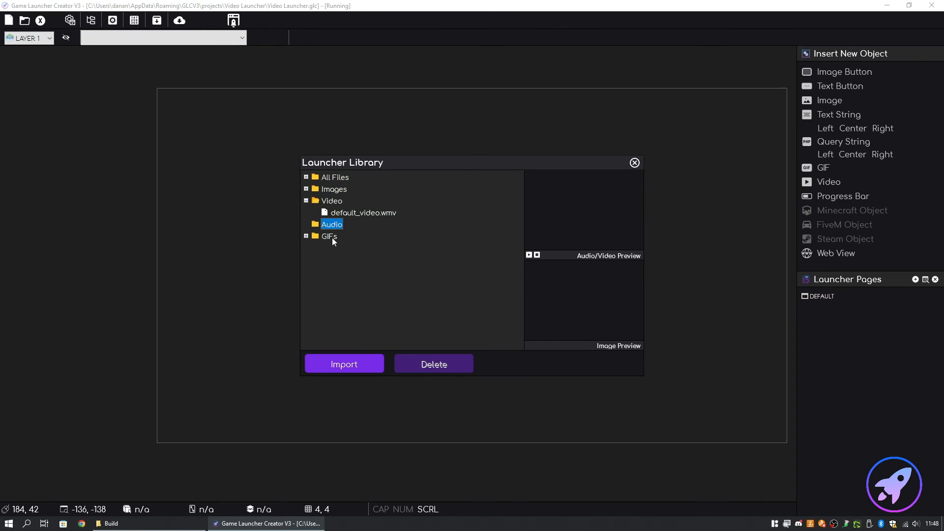
double_click(332, 238)
double_click(330, 237)
double_click(332, 202)
Preview the default images, GIF and video under All Files, play default_video.wmv, and view the media import browser without importing anything.
double_click(344, 177)
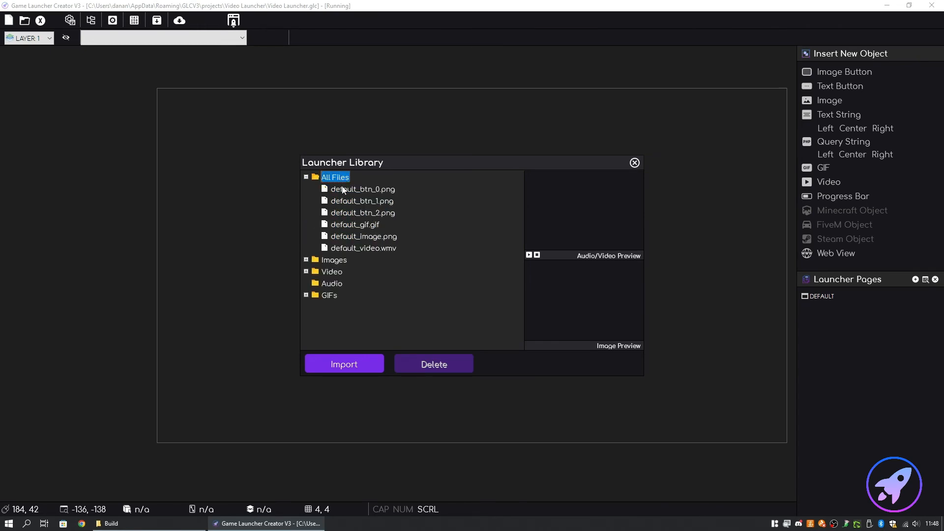
left_click(342, 190)
left_click(345, 201)
left_click(346, 212)
left_click(346, 222)
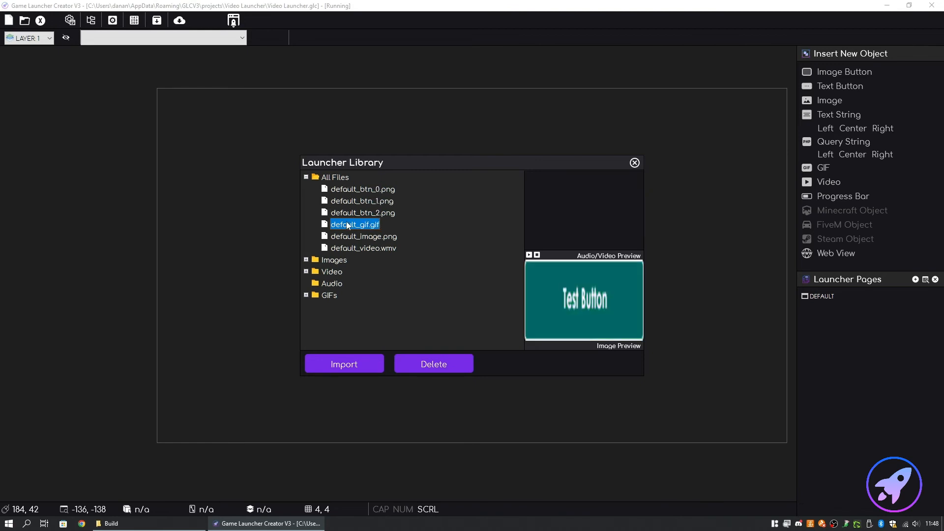
left_click(364, 237)
left_click(361, 246)
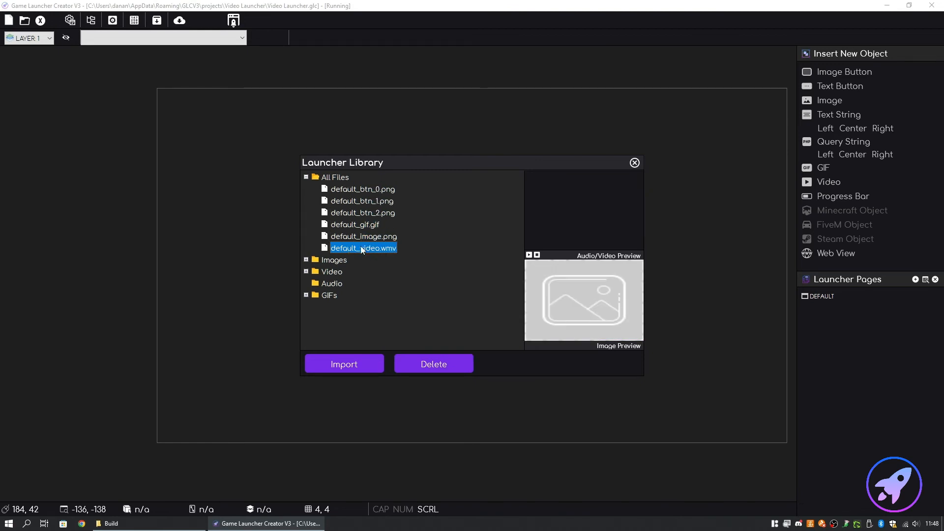
left_click(529, 255)
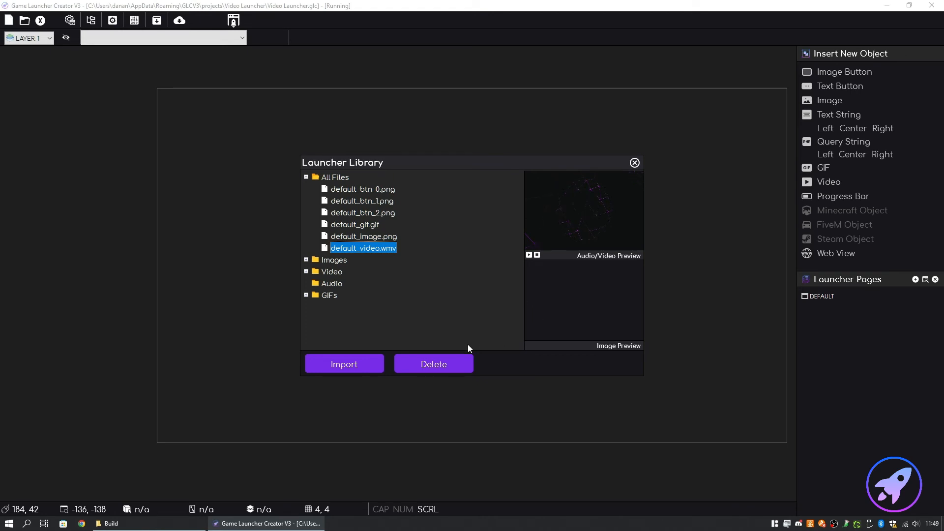
left_click(356, 365)
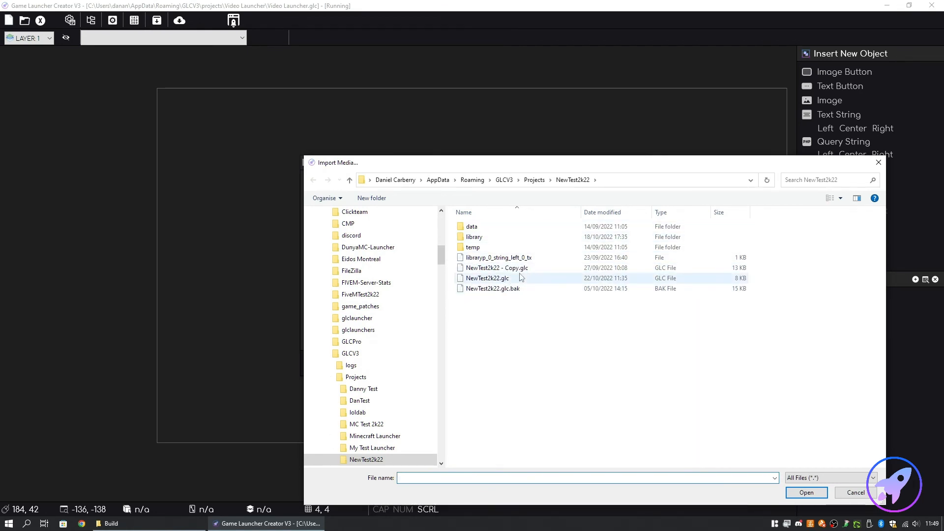
left_click(858, 492)
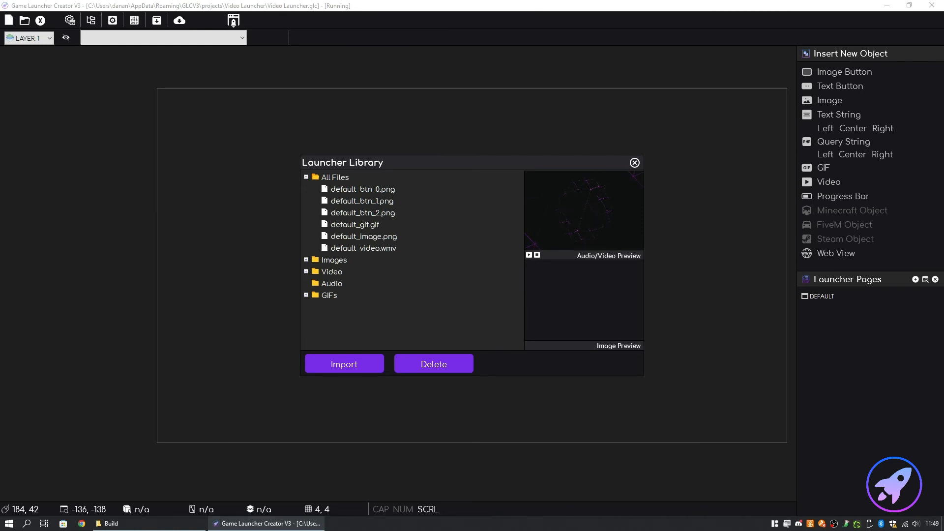
Arrange the MC Test 2k22 project's library folder in File Explorer beside the Launcher Library window.
left_click_drag(0, 135, 560, 109)
left_click_drag(618, 164, 310, 145)
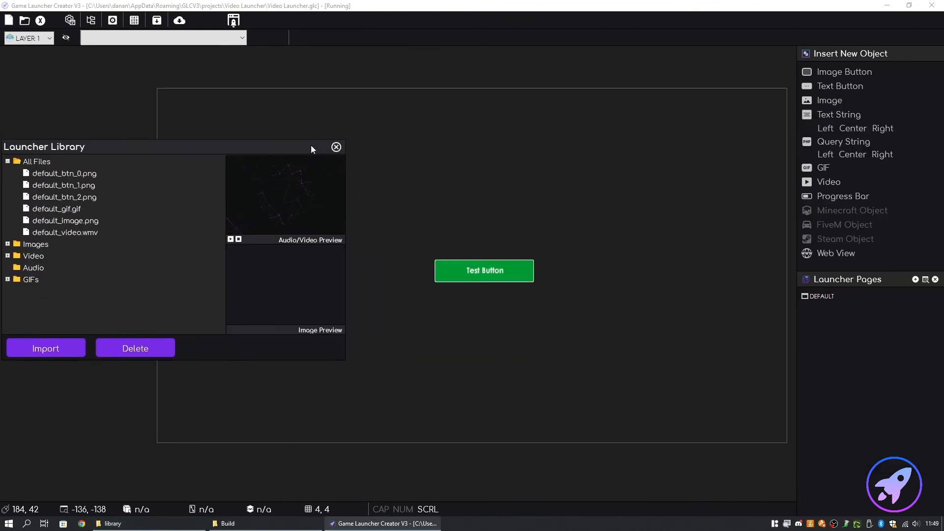
left_click(192, 526)
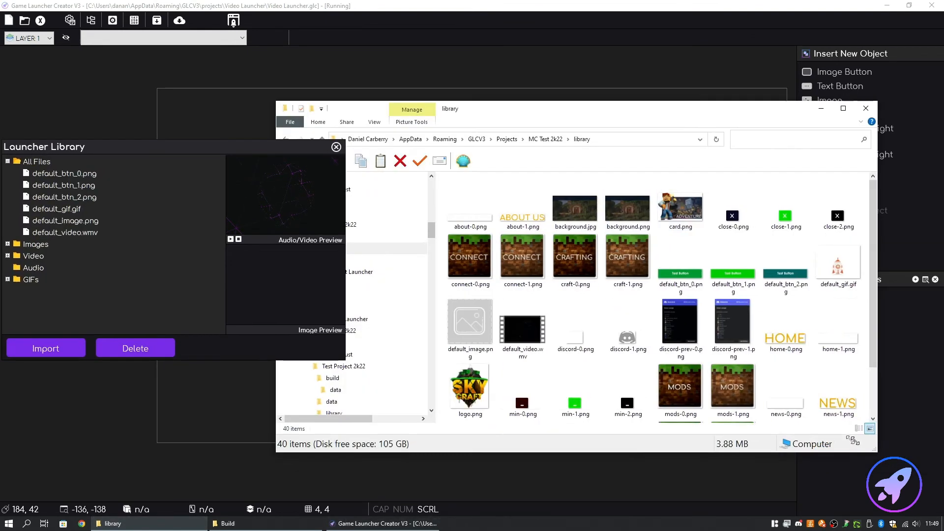
left_click_drag(853, 440, 736, 409)
left_click_drag(507, 112, 652, 90)
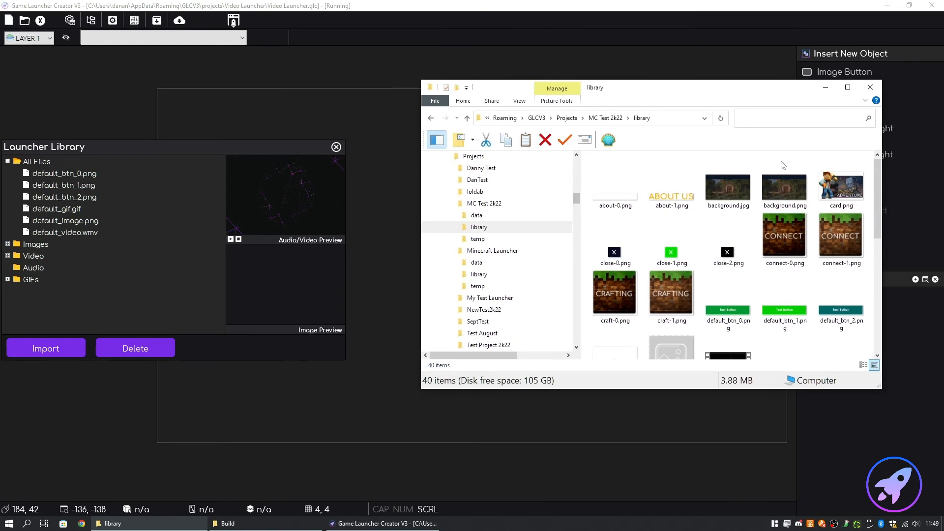
left_click_drag(878, 199, 877, 301)
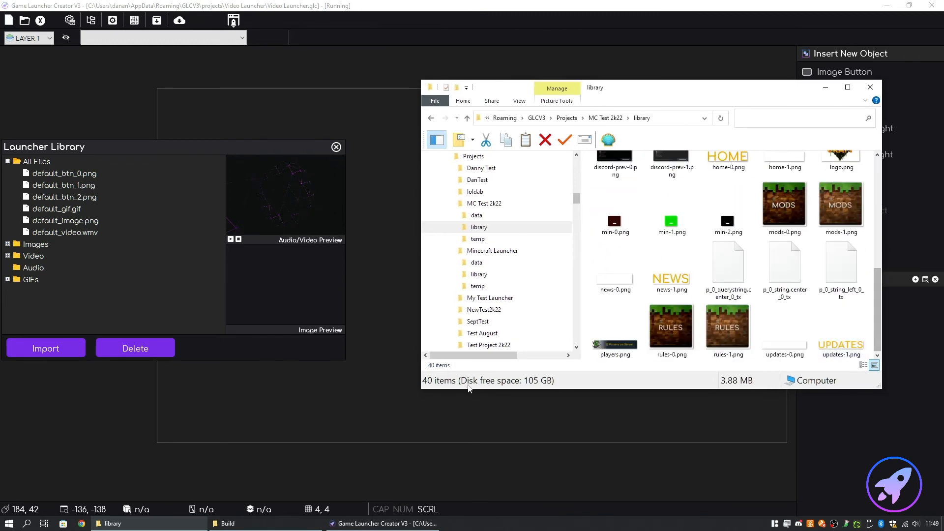
left_click_drag(421, 388, 384, 414)
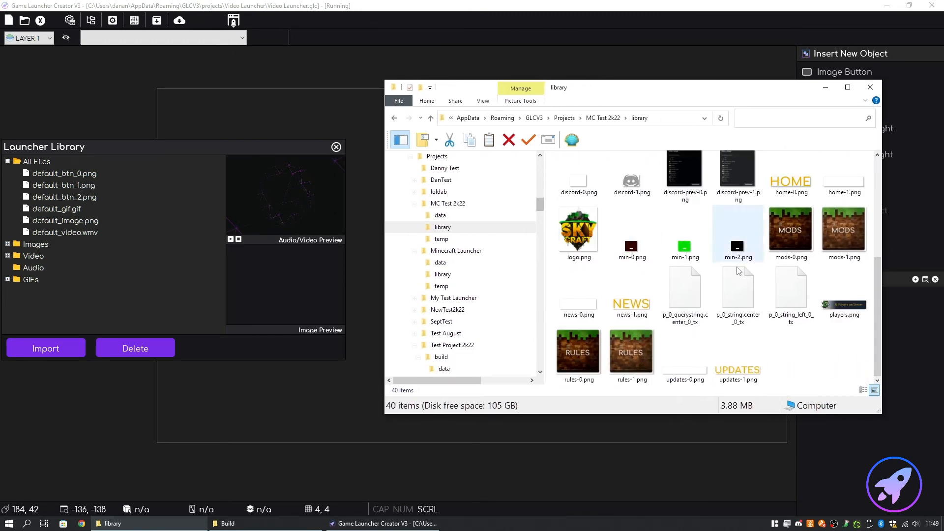
scroll(696, 240, "up", 3)
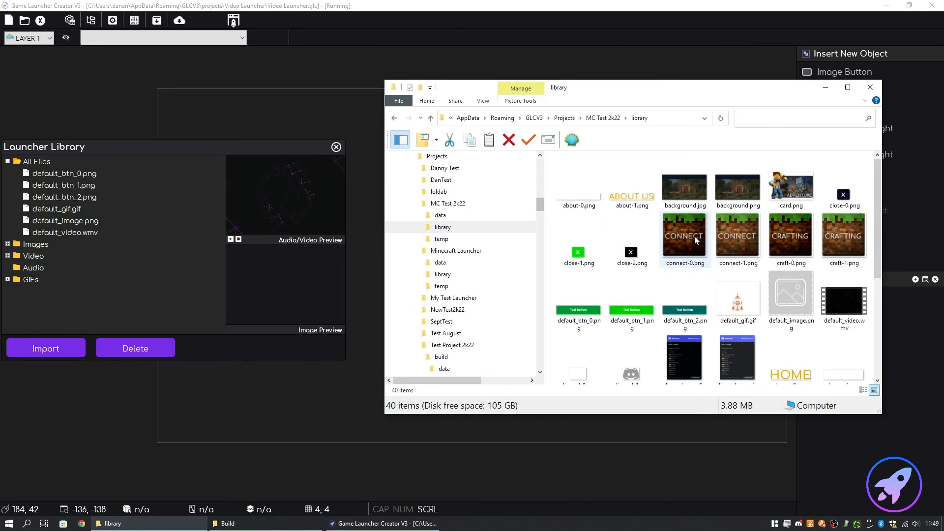
left_click_drag(217, 143, 258, 148)
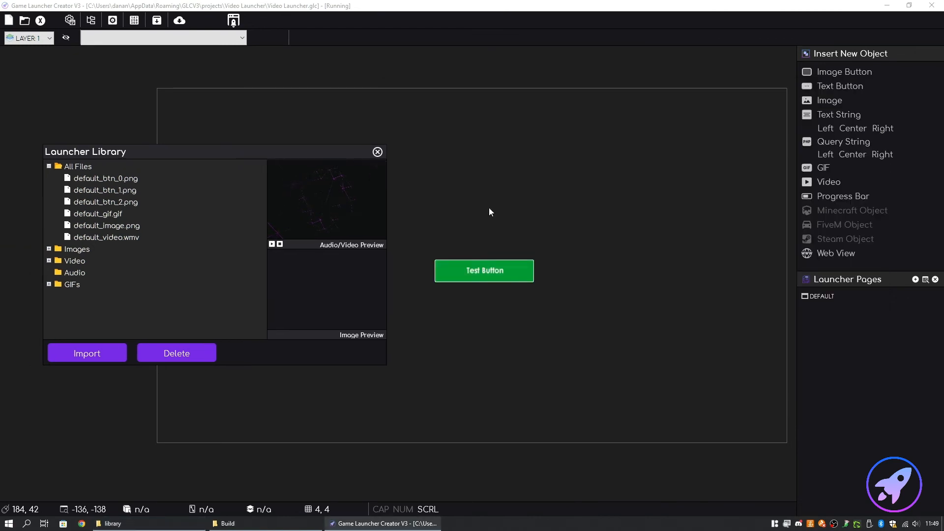
Select all files in the MC Test 2k22 library folder, drop them into the Launcher Library, and close the library.
key("alt+Tab")
key("ctrl+a")
left_click_drag(686, 250, 199, 253)
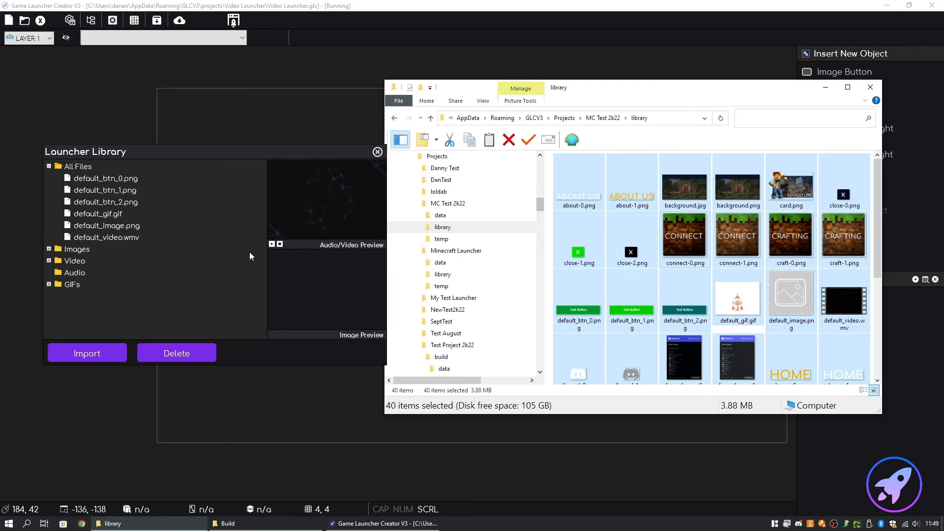
double_click(77, 250)
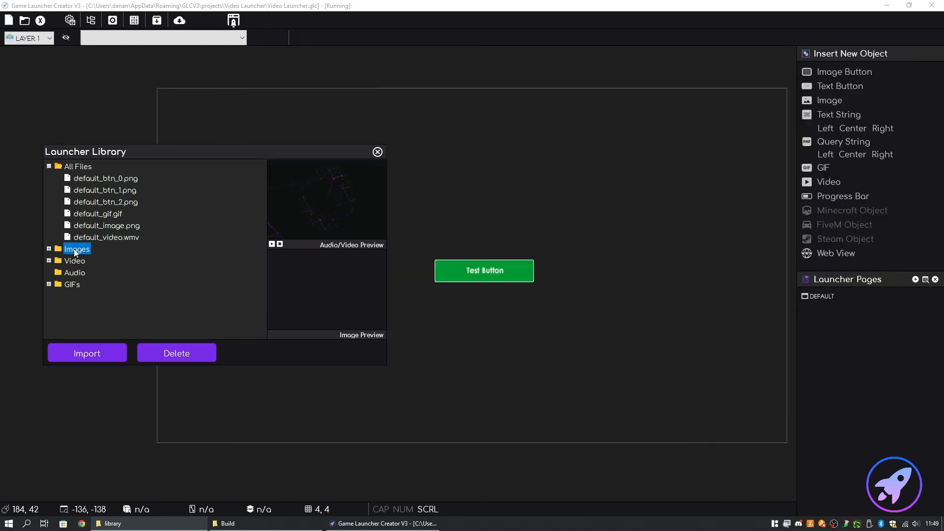
double_click(77, 250)
left_click(377, 152)
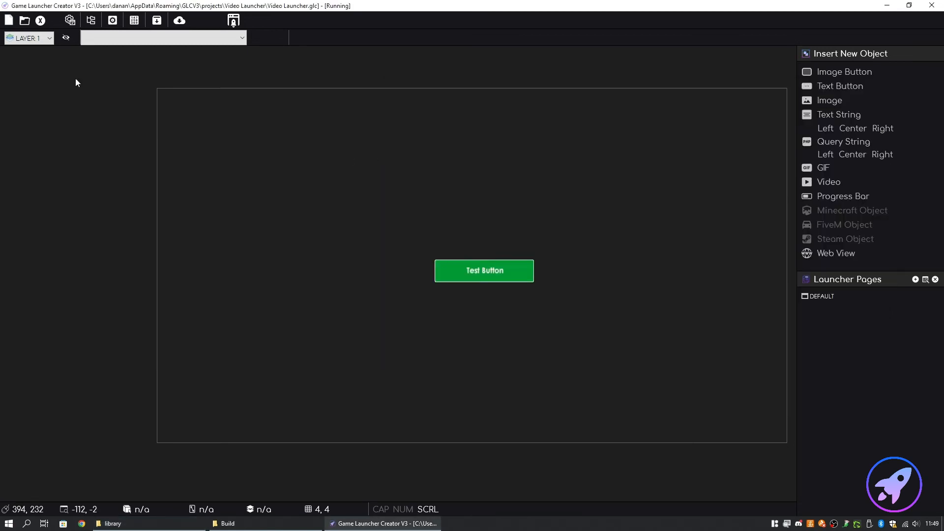
Reopen the Launcher Library, preview connect-0.png, connect-1.png, craft-0.png and craft-1.png under All Files, and close it.
left_click(91, 20)
double_click(331, 178)
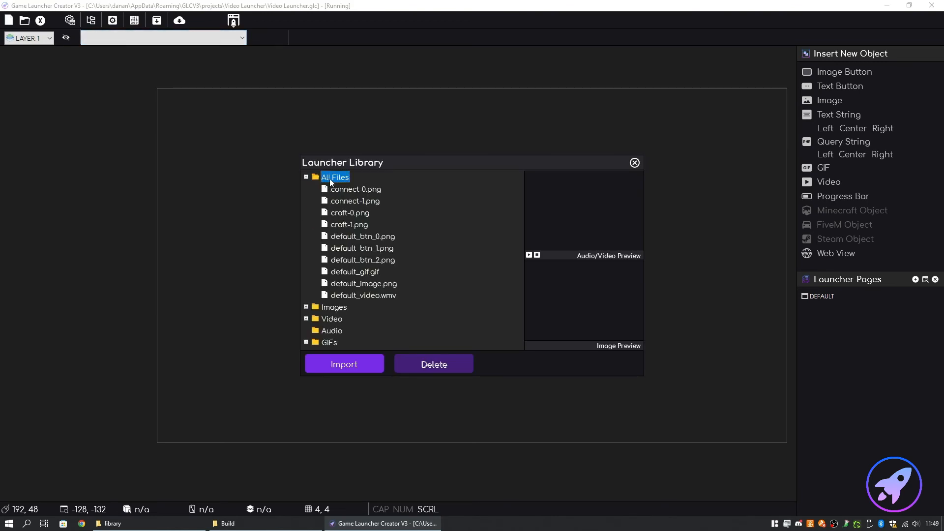
left_click(350, 191)
left_click(350, 202)
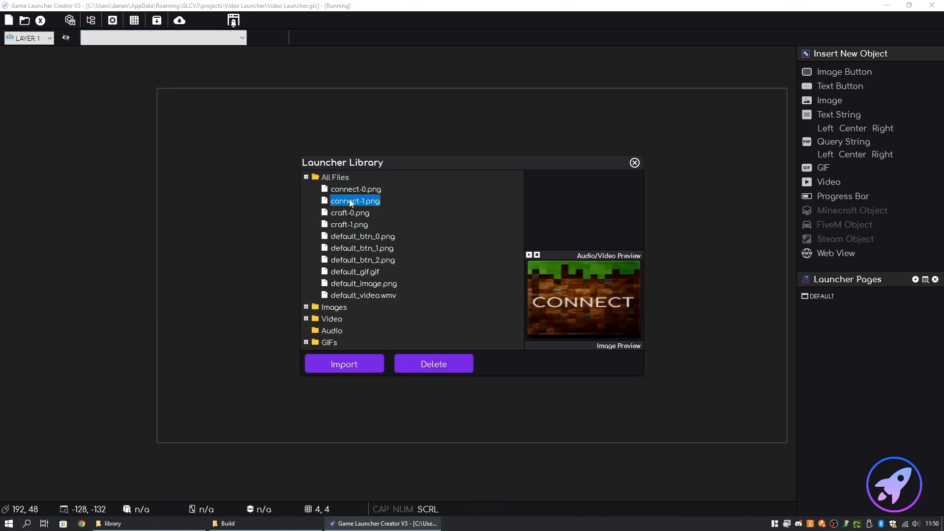
left_click(350, 211)
left_click(353, 226)
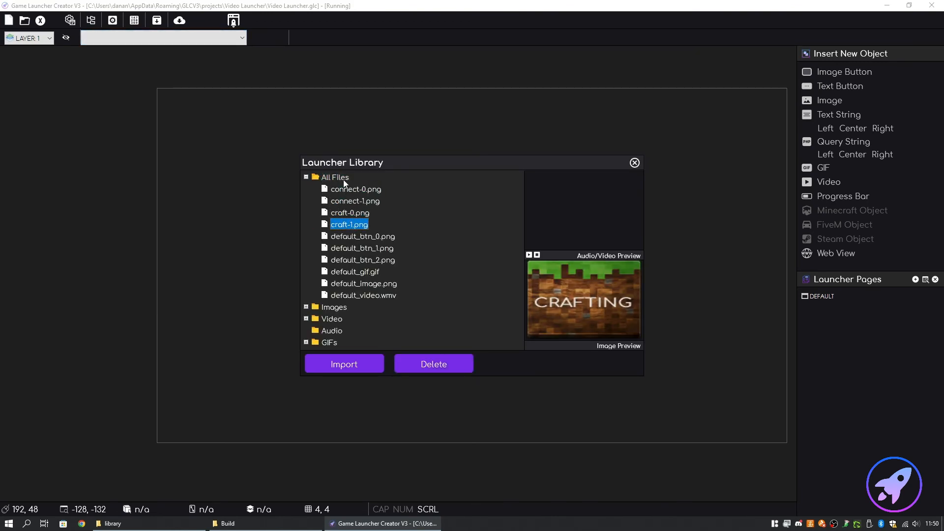
double_click(343, 179)
left_click(635, 162)
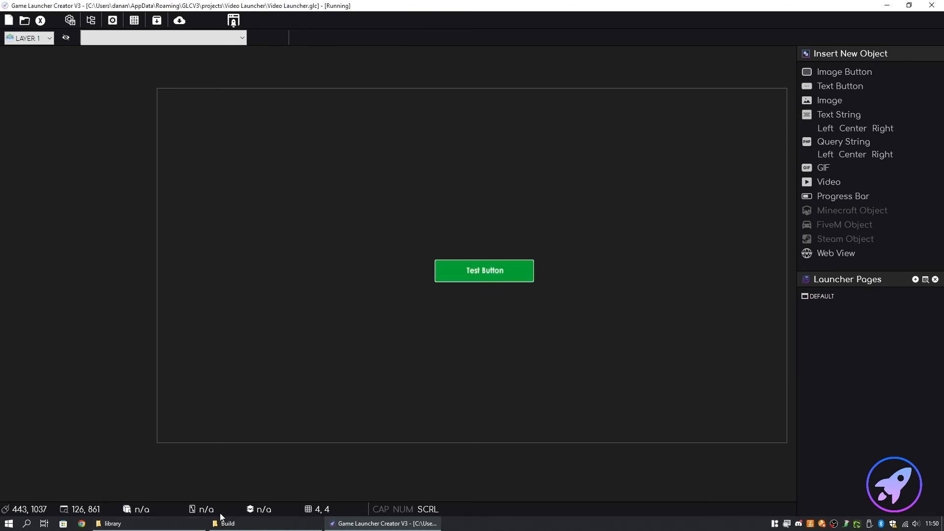
Copy all selected MC Test 2k22 library files into the Video Launcher project's library folder and return to Game Launcher Creator.
left_click(189, 522)
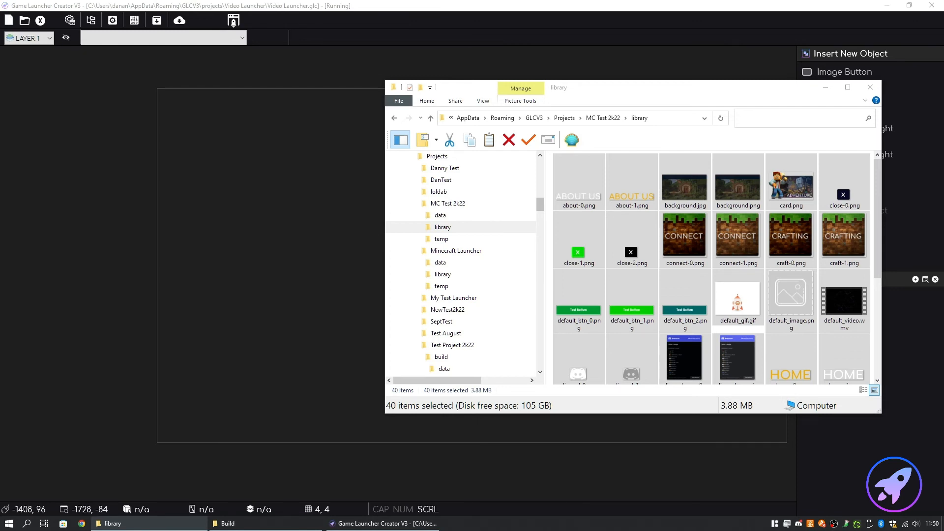
left_click_drag(0, 138, 248, 112)
left_click(754, 97)
left_click_drag(739, 190, 250, 321)
left_click(270, 338)
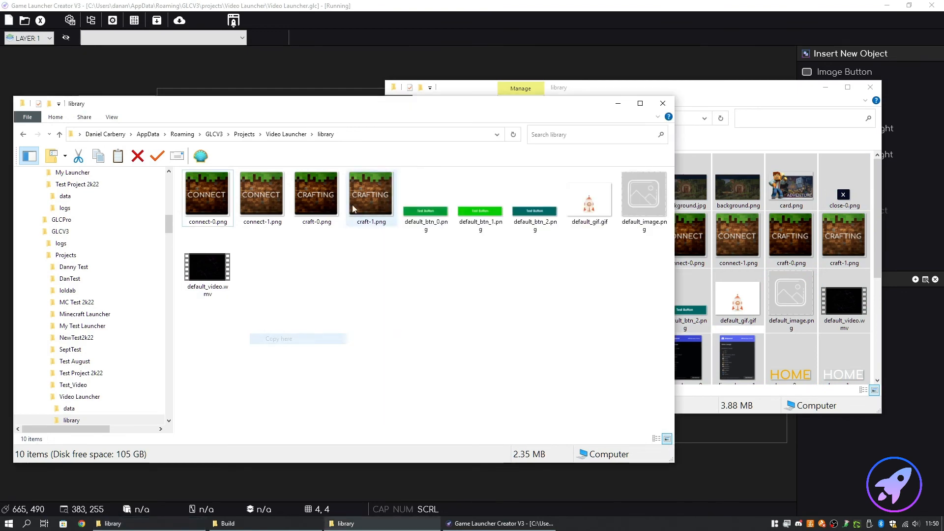
left_click(441, 184)
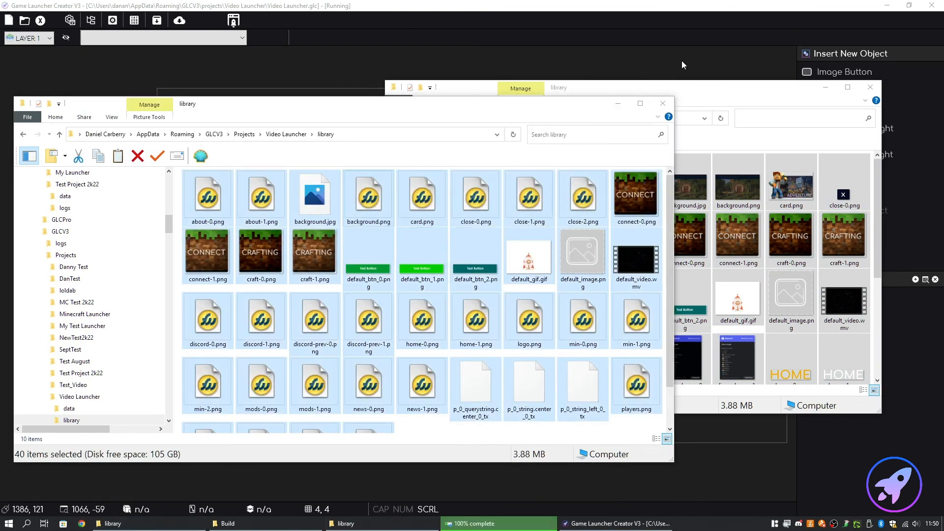
left_click(618, 104)
left_click(161, 90)
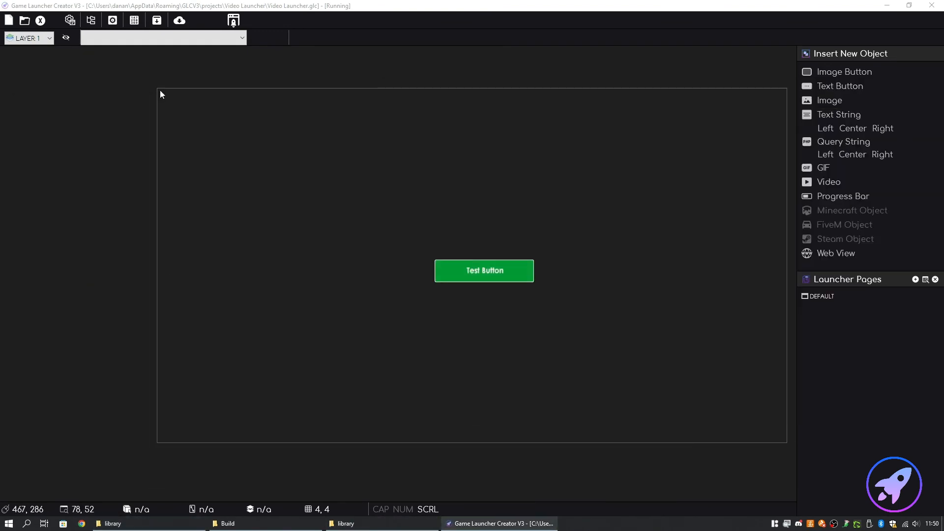
Reopen the Launcher Library and step down through the files listed under All Files to the GIFs folder.
left_click(90, 20)
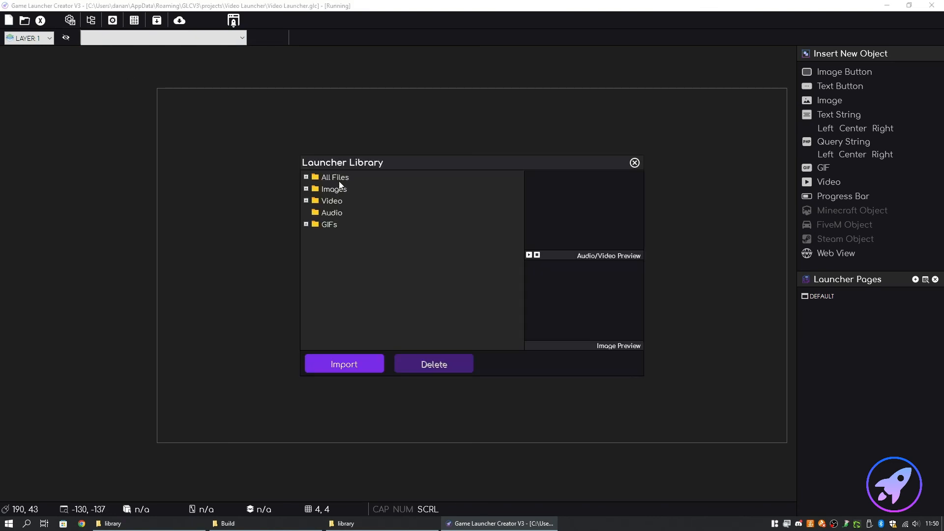
double_click(337, 178)
scroll(367, 226, "down", 10)
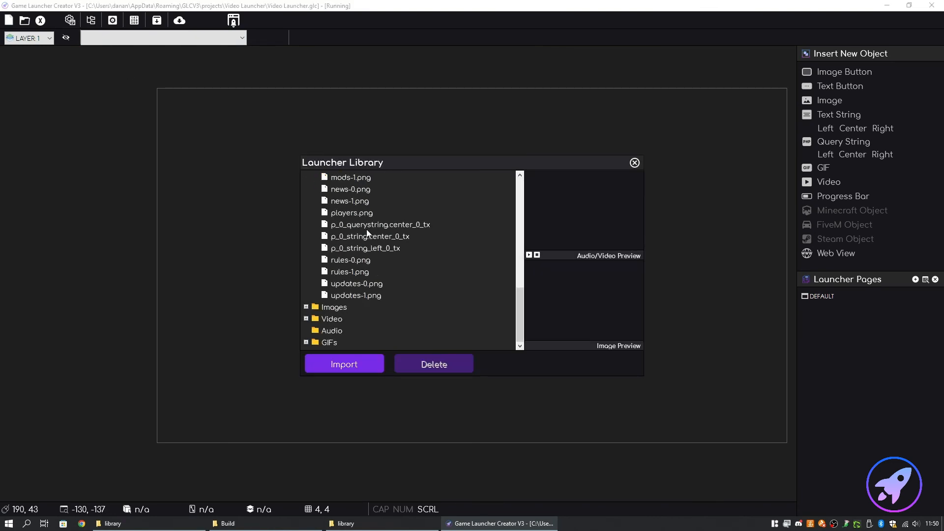
scroll(367, 229, "up", 9)
left_click(365, 224)
left_click(375, 247)
key("Down")
key("Down")
key("Down")
key("Down")
key("Down")
key("Down")
key("Down")
key("Down")
key("Down")
key("Down")
key("Down")
key("Down")
key("Down")
key("Down")
key("Down")
key("Down")
key("Down")
key("Down")
key("Down")
key("Down")
key("Down")
key("Down")
key("Down")
key("Down")
key("Down")
key("Down")
key("Down")
key("Down")
key("Down")
key("Down")
key("Down")
key("Down")
key("Down")
key("Down")
key("Down")
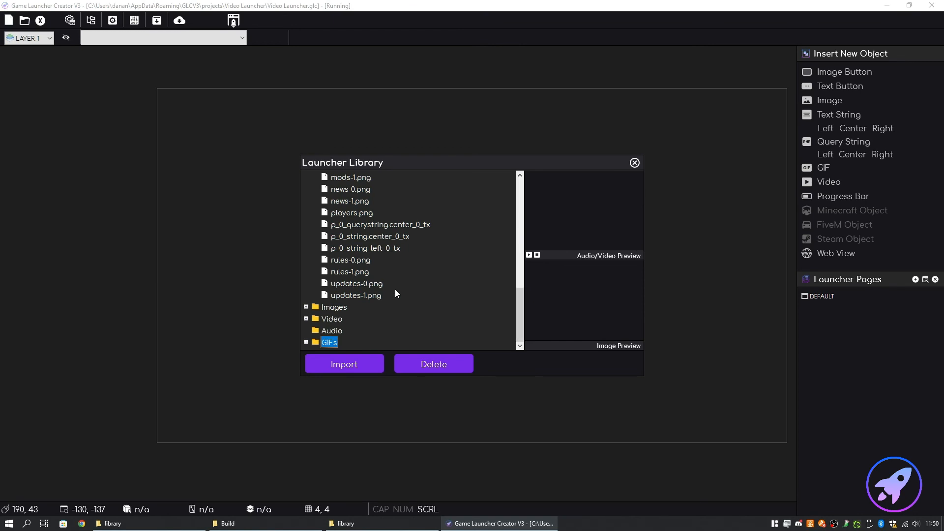
Check the p_0_string_left_0_tx and p_0_string.center_0_tx entries near the end of the All Files list.
left_click(373, 248)
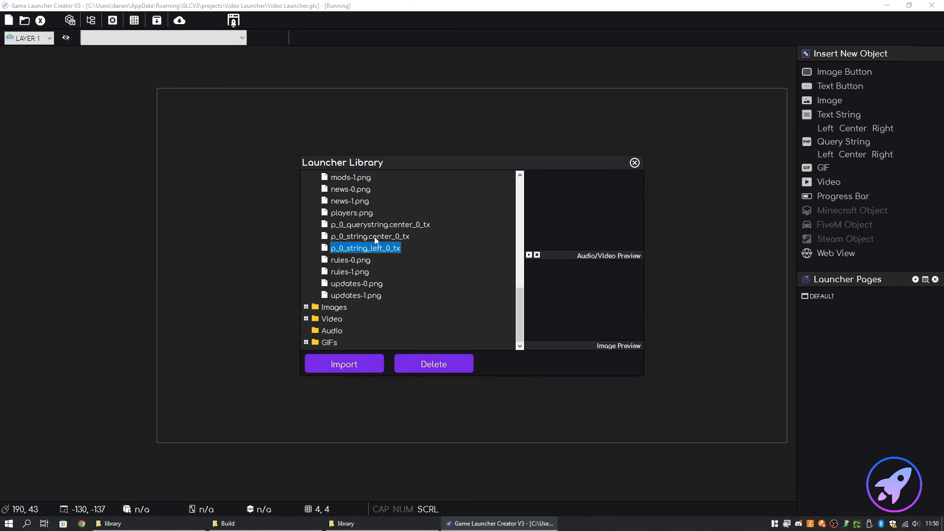
left_click(375, 237)
key("Down")
key("Down")
scroll(375, 241, "up", 9)
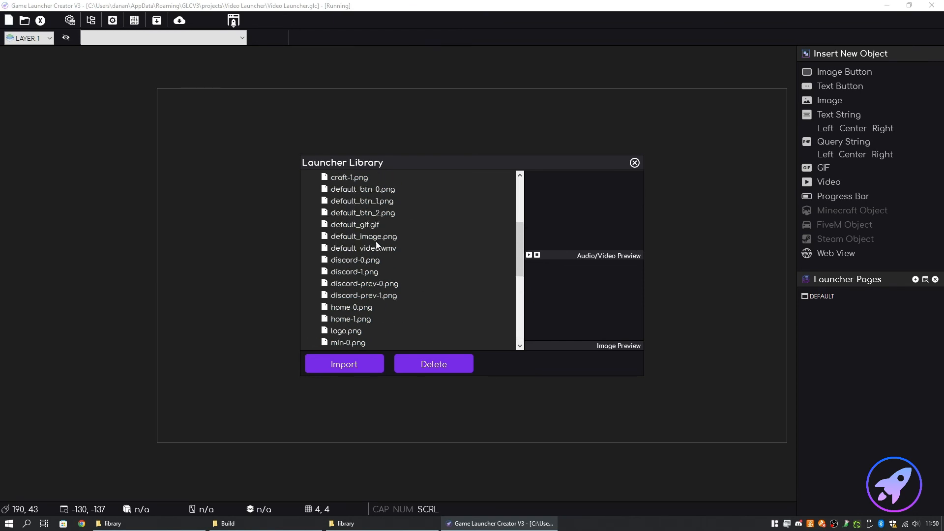
Collapse All Files, check the Images folder, and review the reopened All Files list from end to start.
double_click(337, 179)
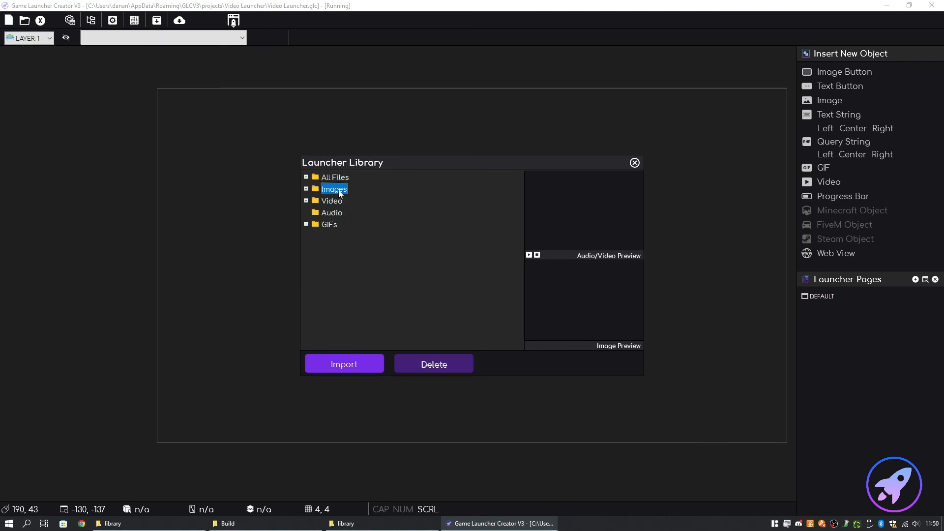
double_click(339, 190)
double_click(336, 178)
double_click(339, 182)
scroll(368, 234, "down", 10)
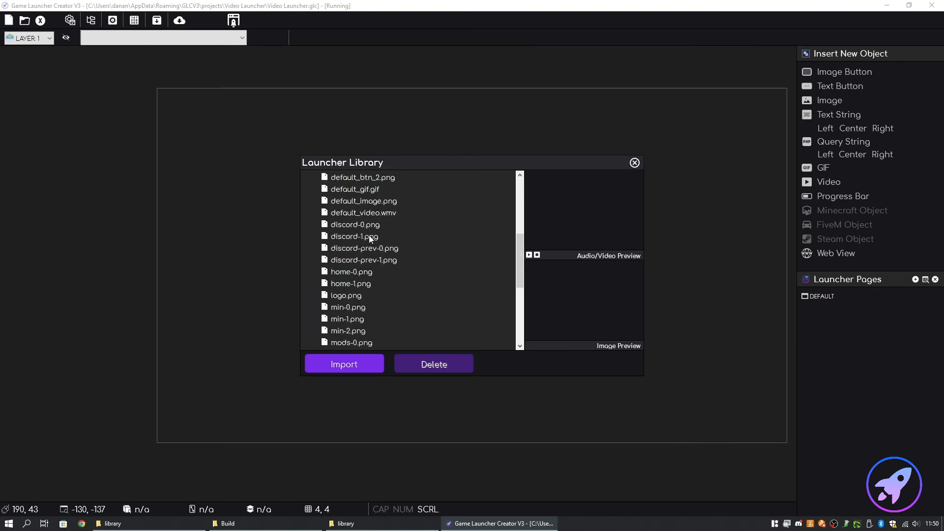
scroll(369, 235, "up", 10)
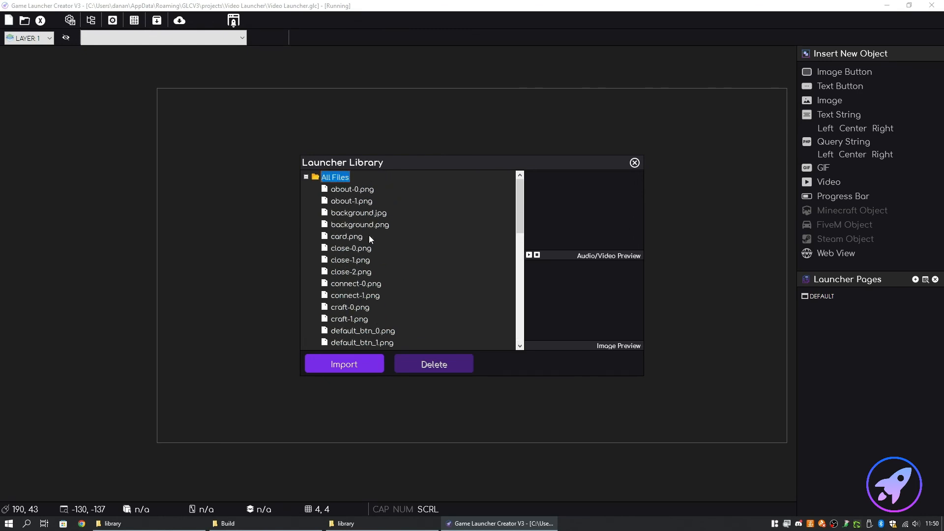
Close the Launcher Library and open the image settings of the Test Button.
double_click(342, 182)
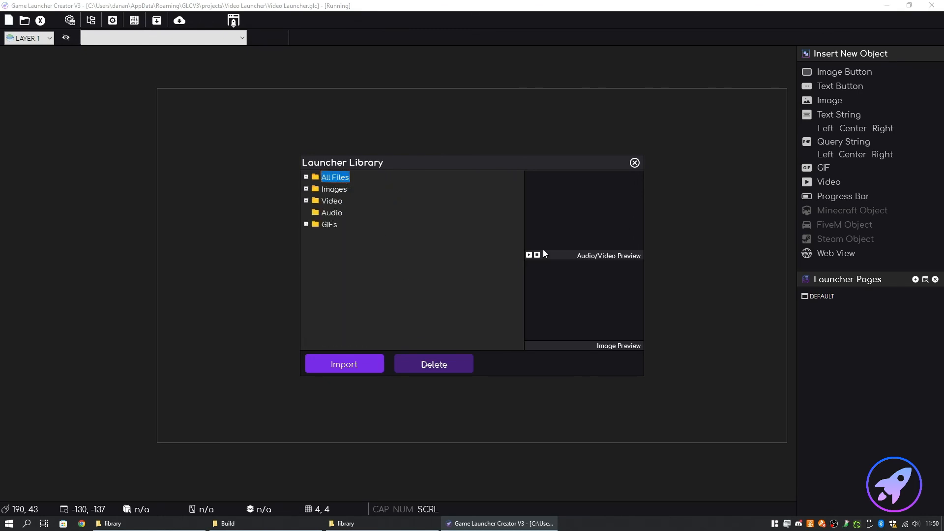
left_click(635, 163)
left_click(451, 269)
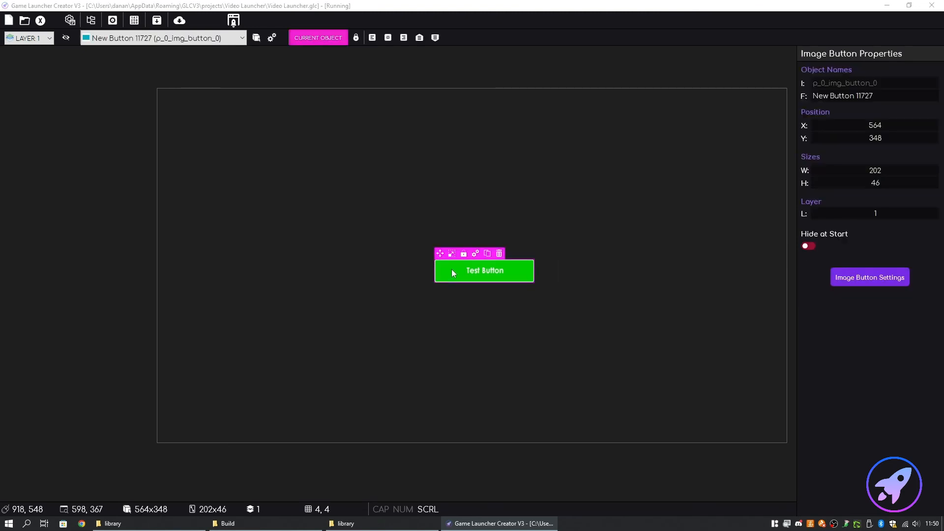
left_click(475, 253)
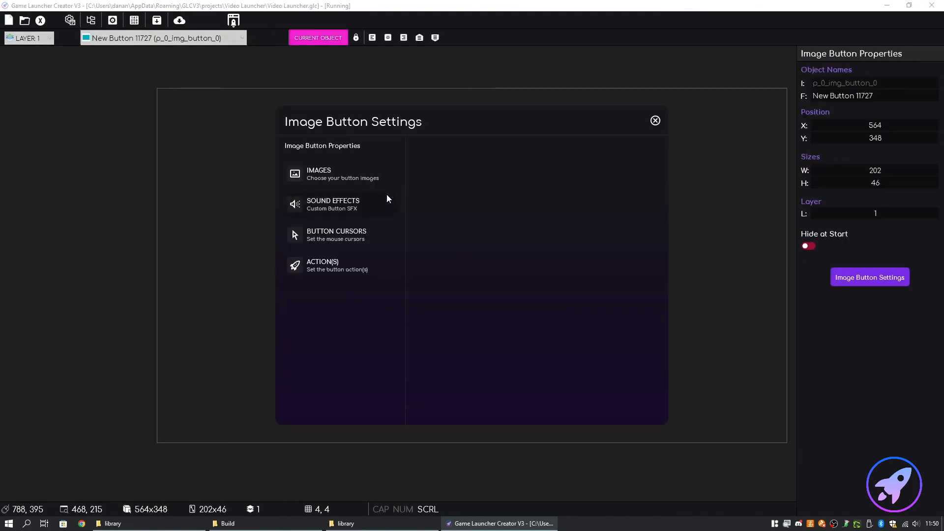
left_click(382, 181)
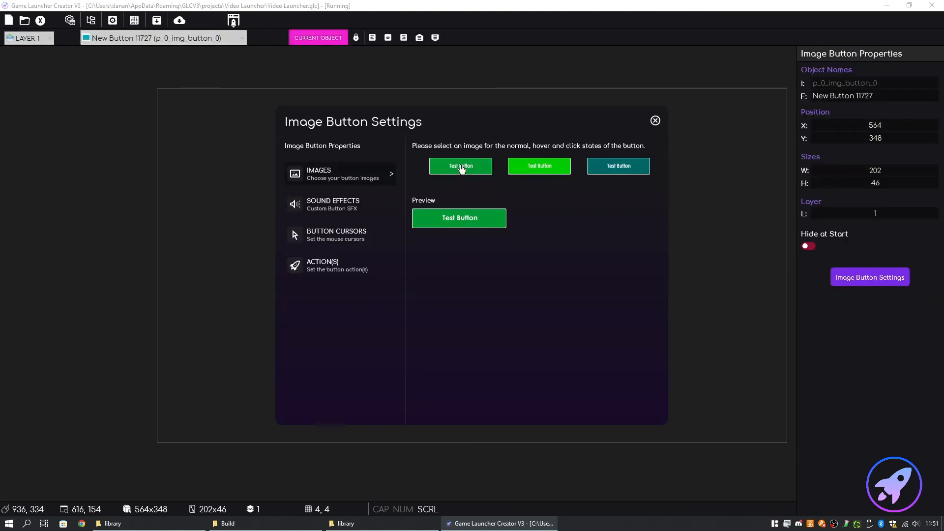
Open the library for the button's normal-state image and preview the Images folder files down to craft-1.png.
left_click(461, 167)
double_click(341, 194)
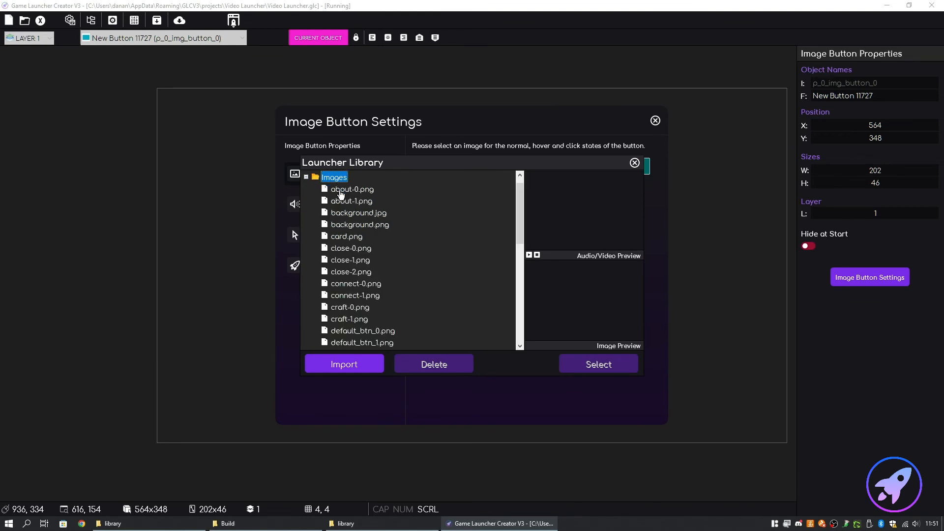
left_click(363, 195)
left_click(353, 225)
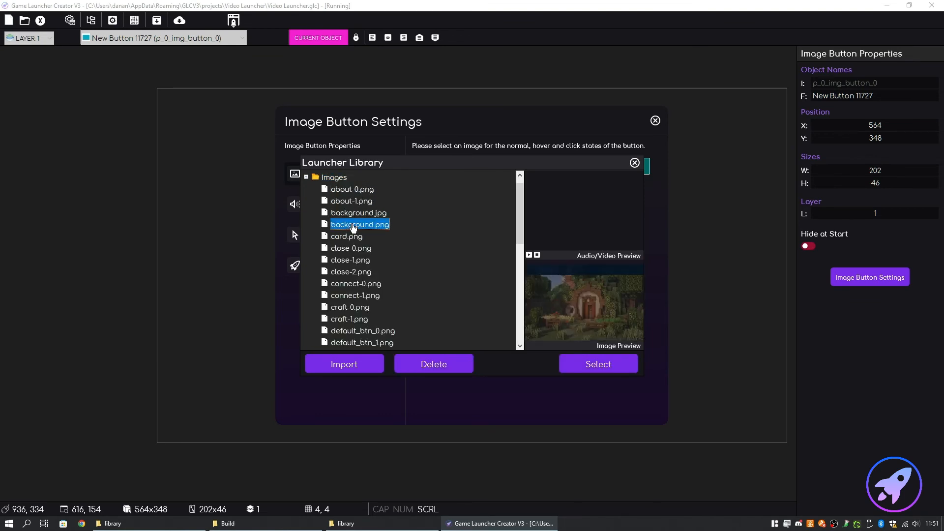
left_click(357, 215)
left_click(357, 224)
left_click(359, 235)
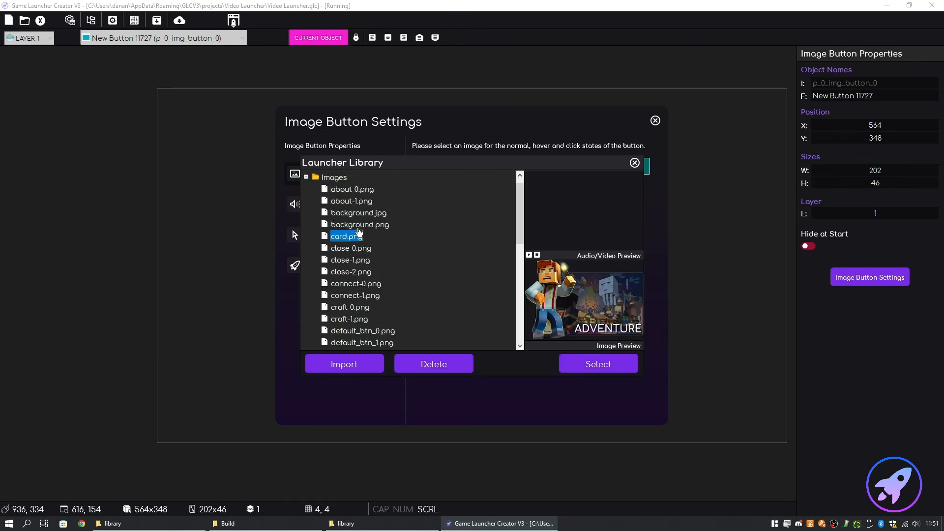
key("Down")
key("Down")
key("Down")
key("Down")
key("Down")
key("Down")
key("Down")
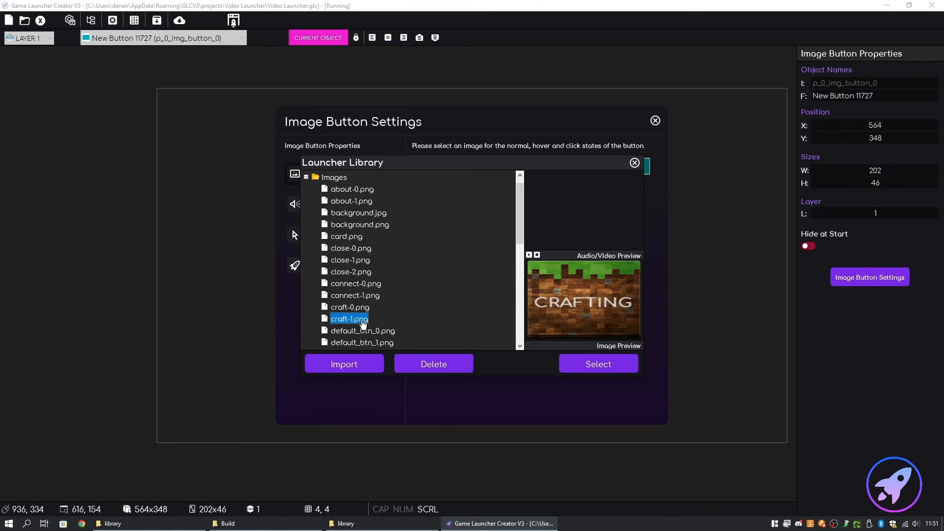
Assign craft-0.png as the button's normal-state image.
left_click(361, 330)
key("Up")
key("Up")
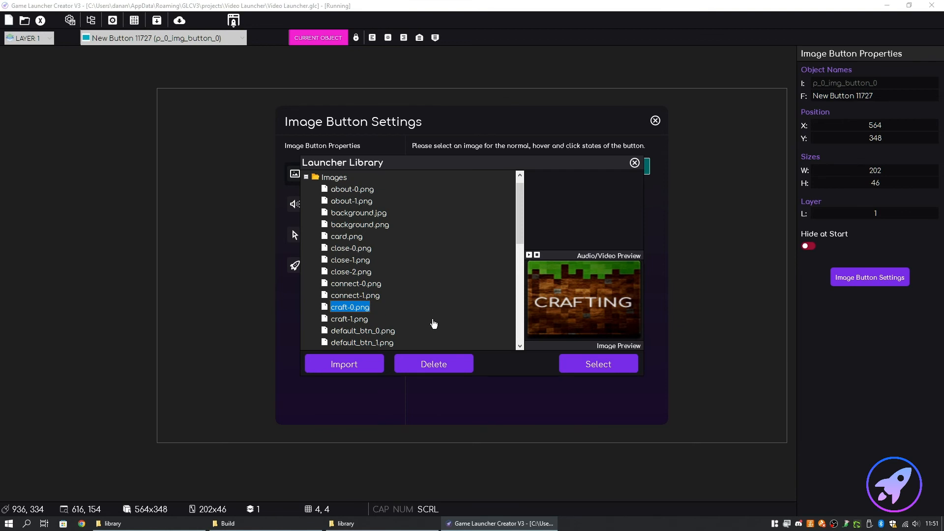
left_click(597, 364)
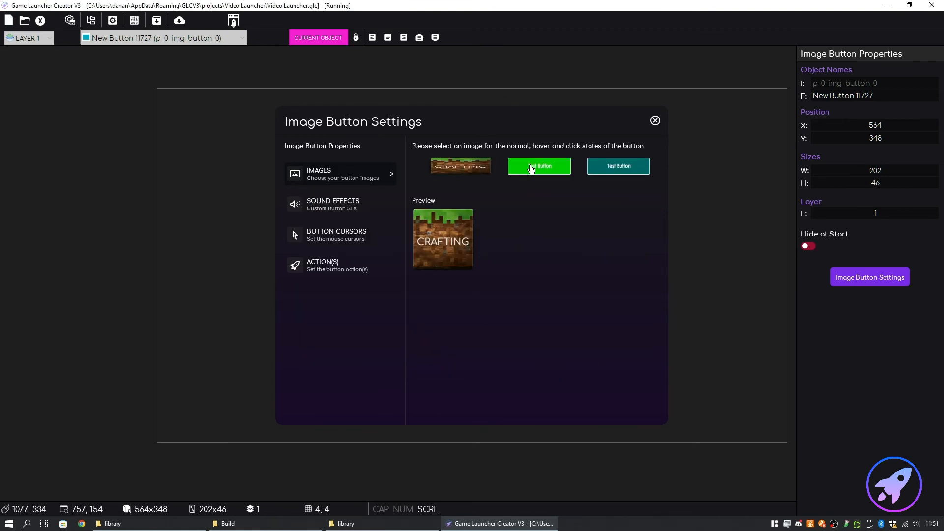
Assign craft-1.png from the Images folder as the button's hover-state image.
left_click(531, 169)
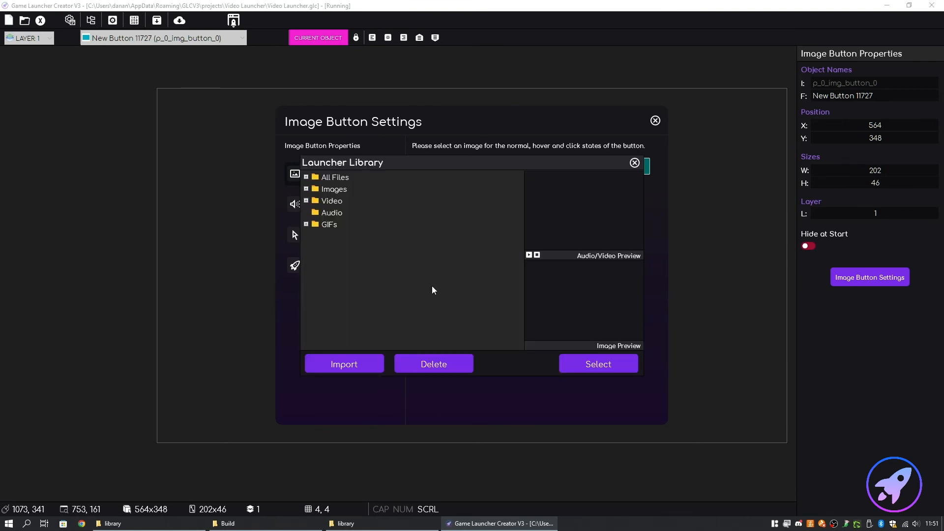
double_click(333, 190)
scroll(373, 276, "down", 4)
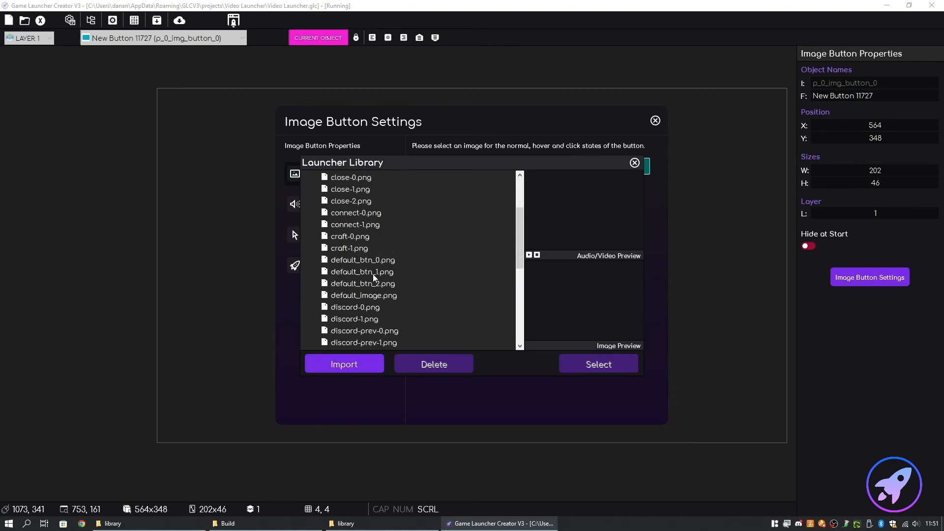
left_click(355, 248)
left_click(598, 364)
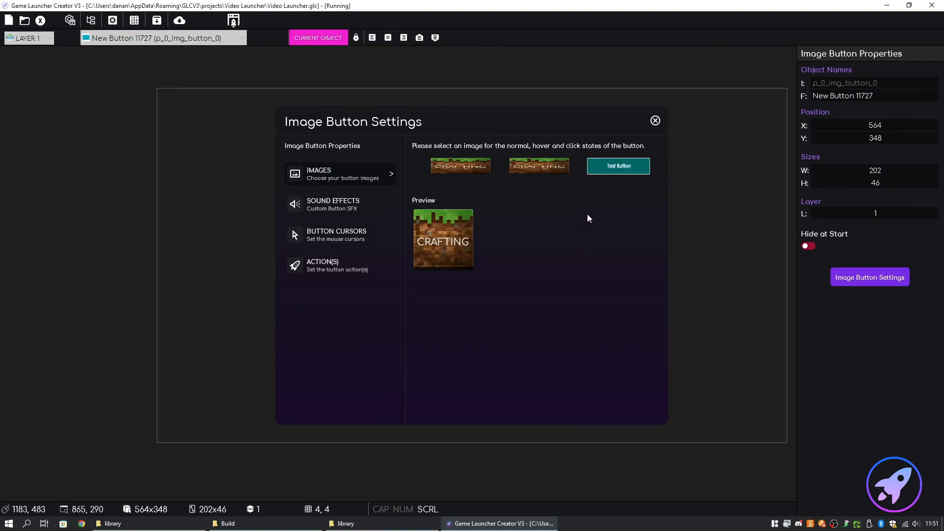
Assign craft-1.png as the button's click-state image and close the image button settings.
left_click(601, 170)
double_click(337, 189)
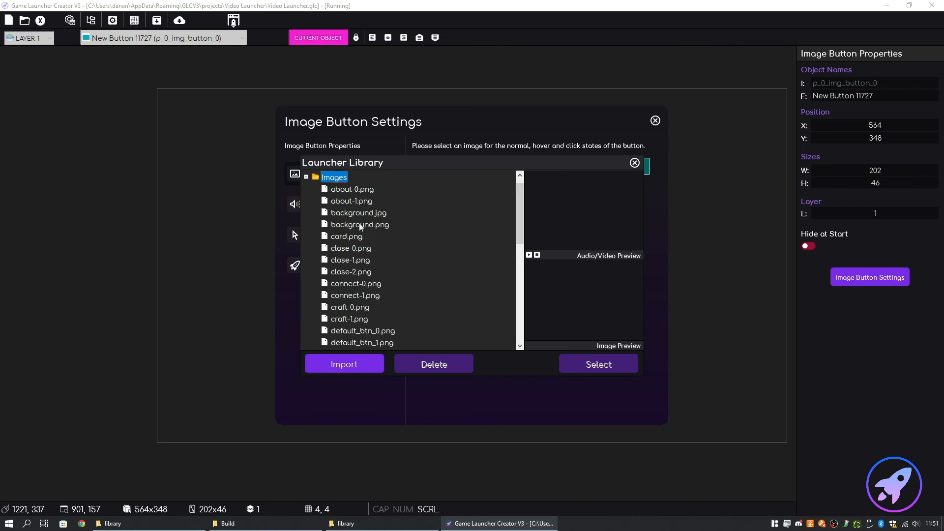
scroll(363, 232, "down", 1)
left_click(363, 283)
left_click(590, 364)
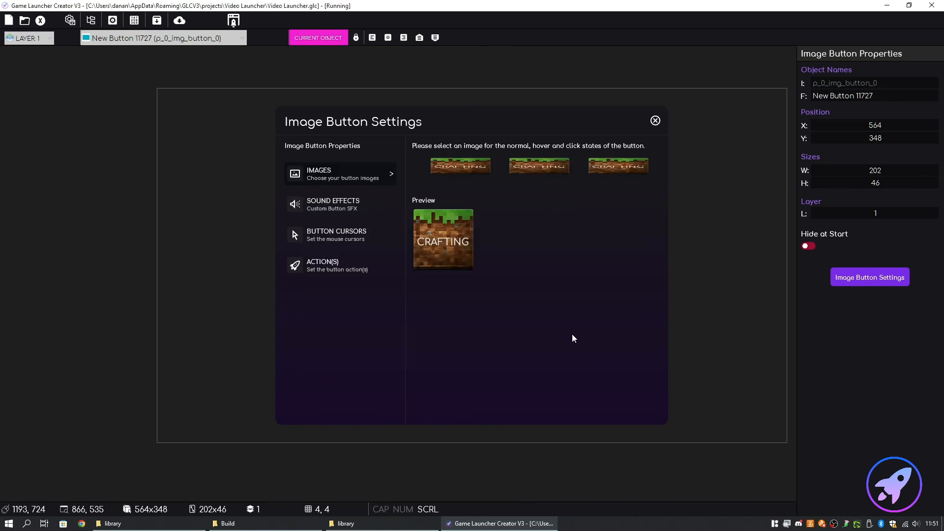
left_click(656, 121)
Resize the crafting button to about 160 x 153 and move it to about X 544, Y 284.
left_click(470, 274)
left_click(449, 257)
left_click_drag(533, 282, 513, 339)
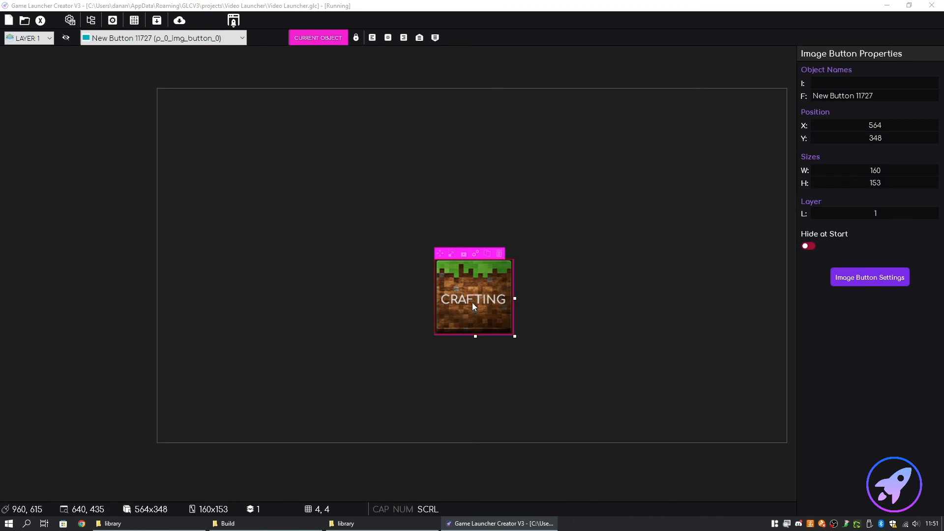
left_click(523, 308)
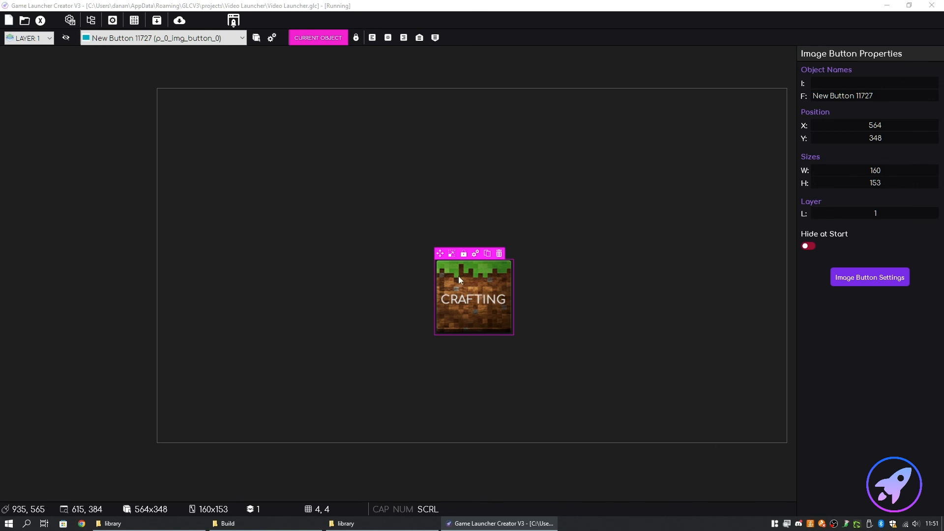
left_click_drag(441, 255, 425, 228)
left_click(526, 246)
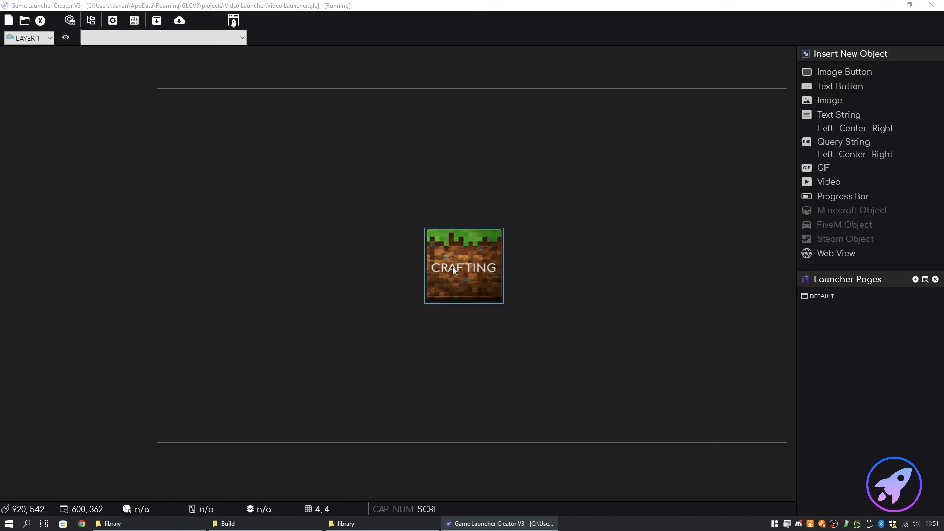
Set the DEFAULT page's background to background.png from the library's Images folder and close the page settings.
left_click(826, 298)
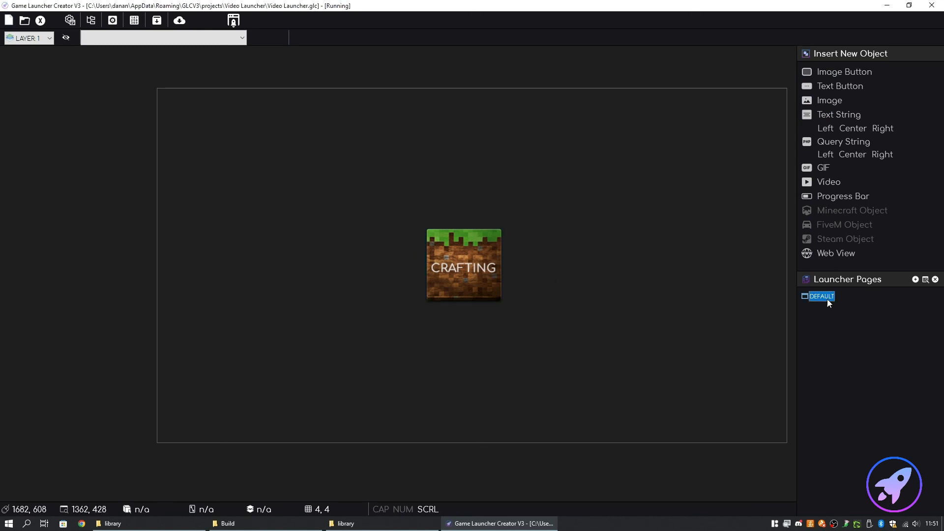
left_click(925, 280)
left_click(384, 196)
left_click(369, 232)
left_click(336, 231)
double_click(333, 191)
left_click(351, 213)
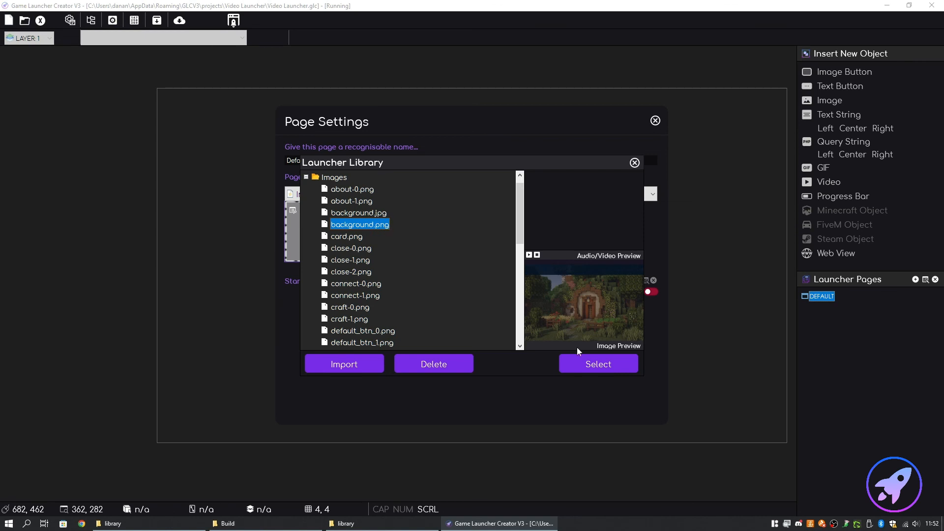
left_click(596, 369)
left_click(655, 121)
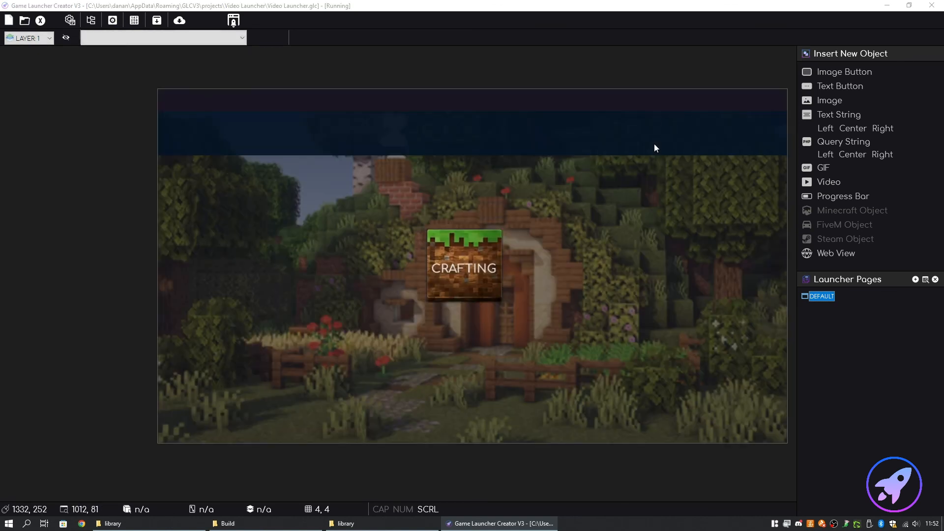
Move the crafting button to the lower-left corner of the launcher page, at about X 48, Y 536, and deselect it.
left_click(435, 239)
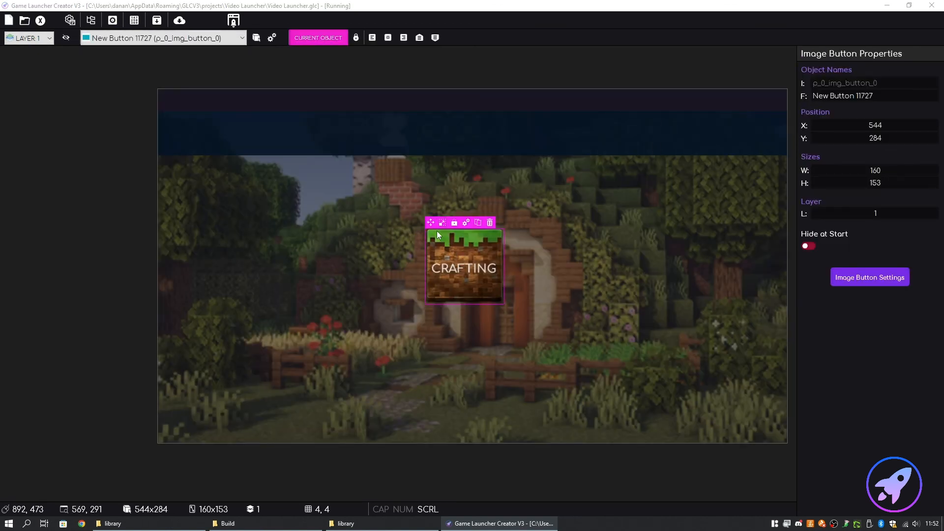
left_click_drag(432, 222, 199, 349)
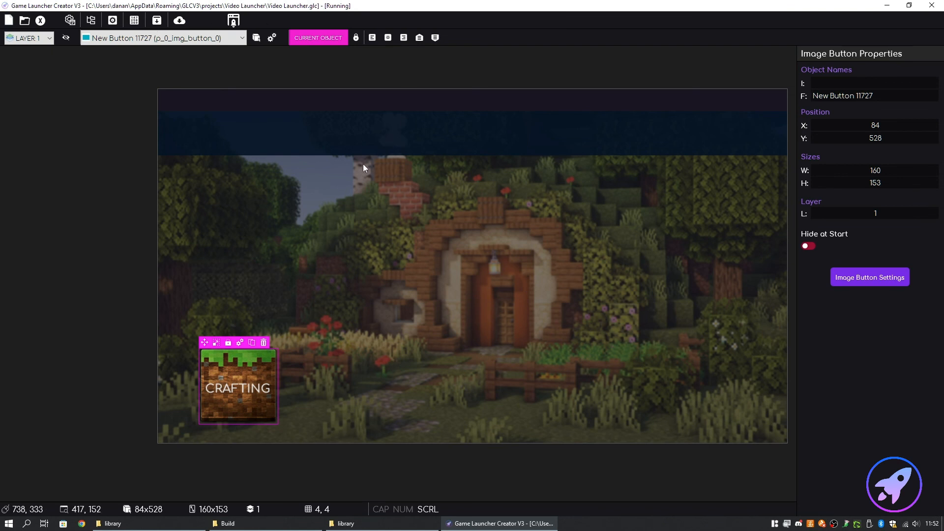
left_click(357, 175)
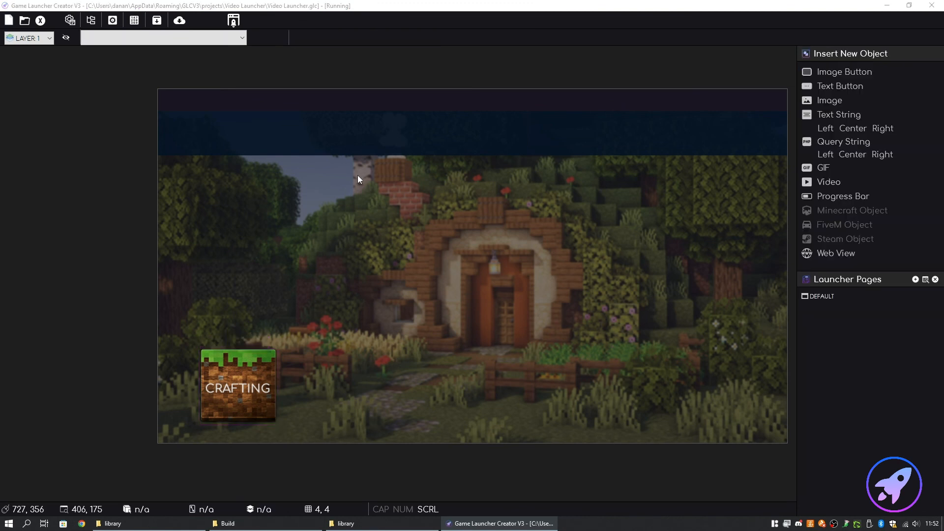
left_click(233, 387)
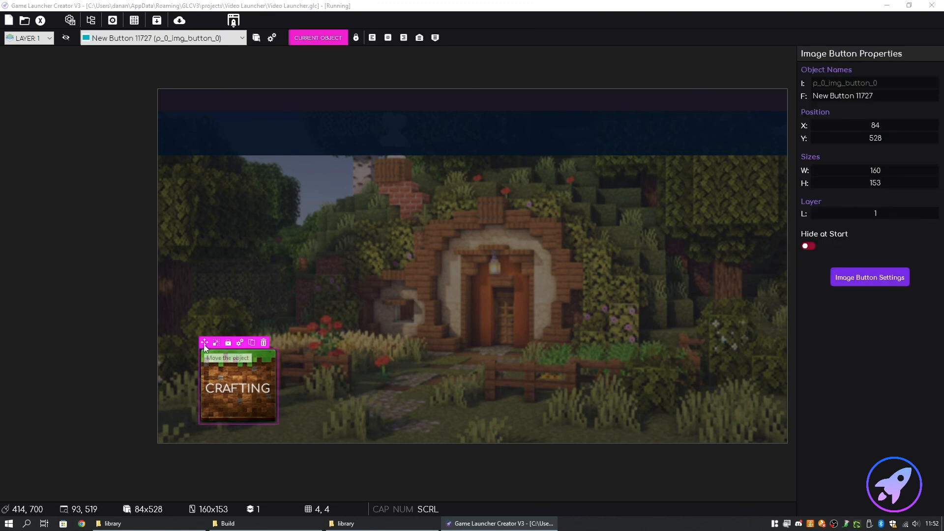
left_click(300, 251)
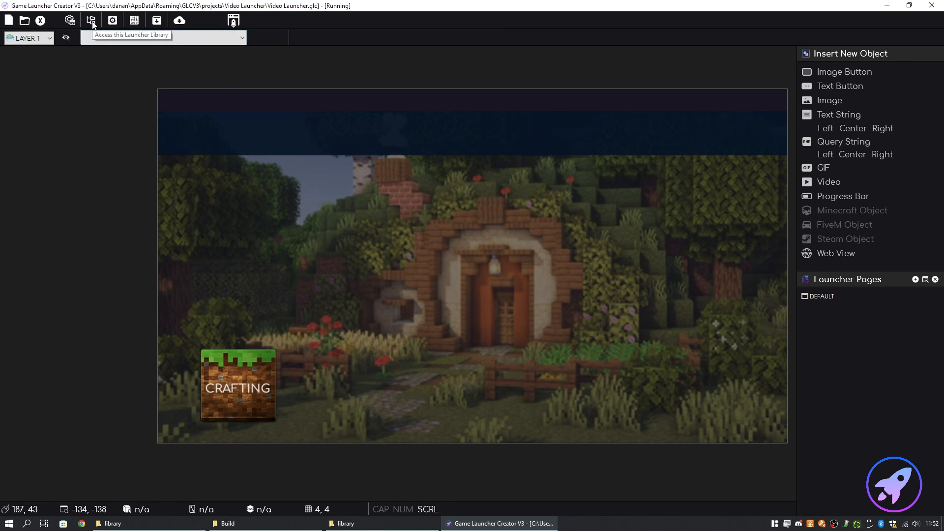
left_click(234, 360)
left_click_drag(200, 339, 181, 353)
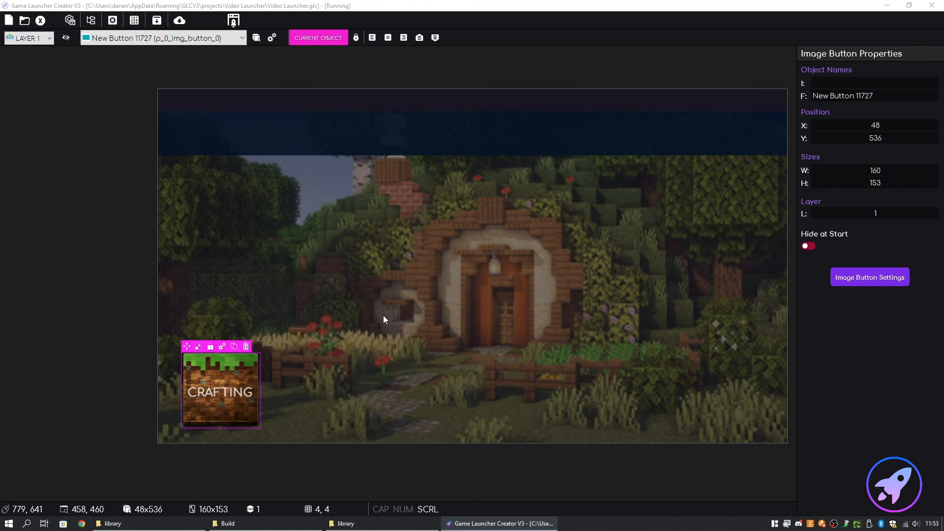
left_click(357, 316)
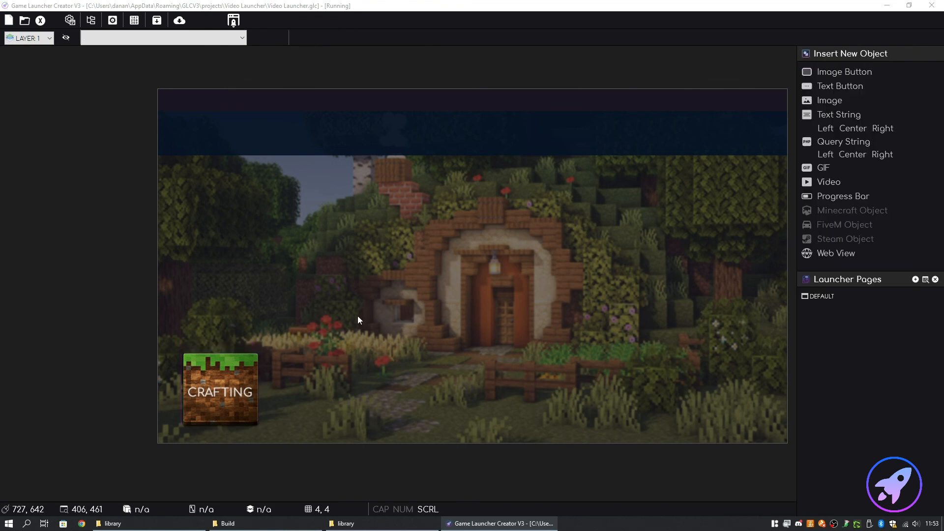